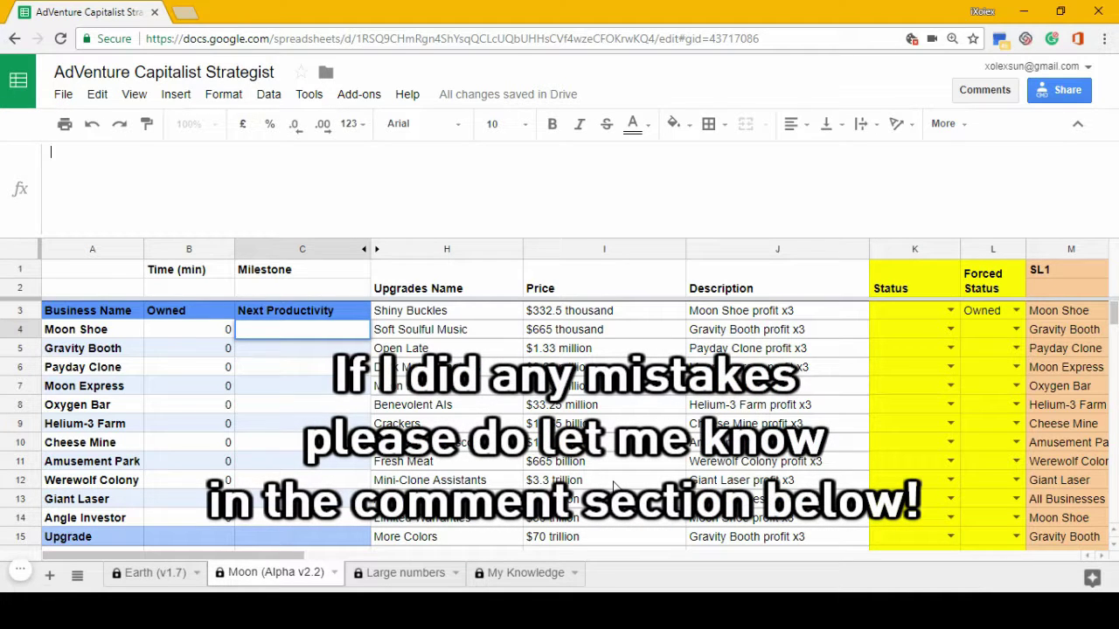
Compare a product with a sum in cell C4 using the formula =(2*3)=(2+3)
type("=")
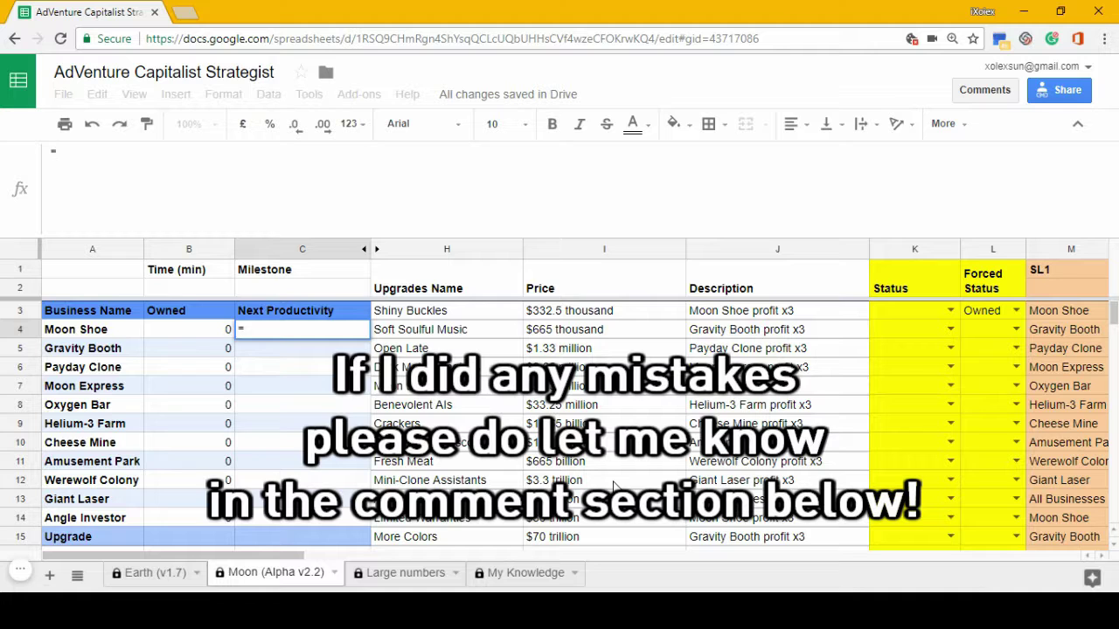
key("ctrl+plus")
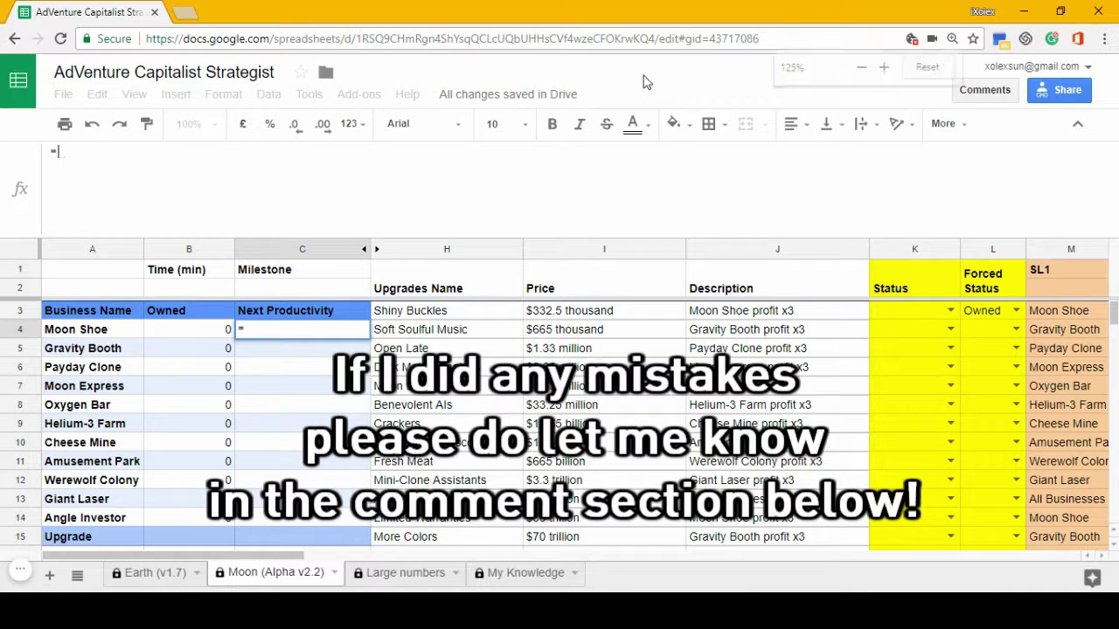
key("ctrl+plus")
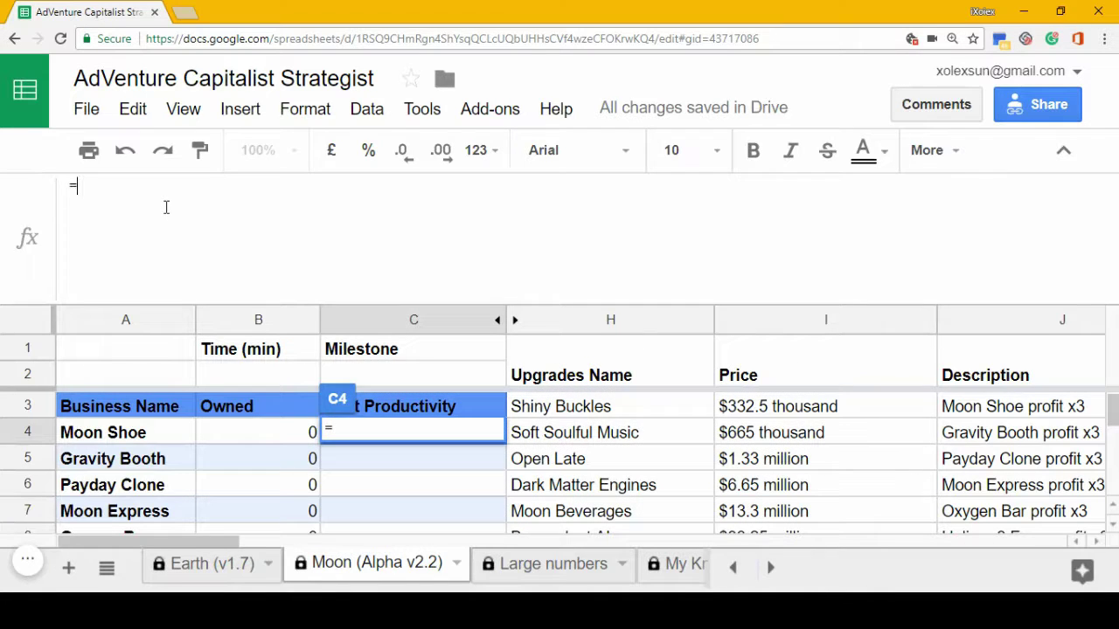
type("2*3")
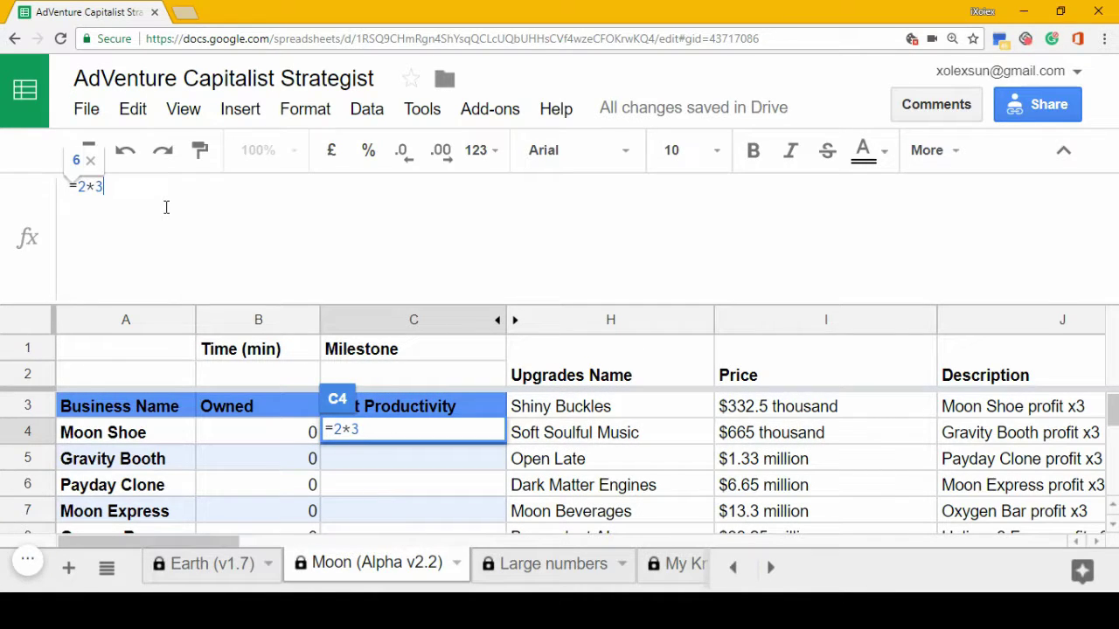
key("Left")
key("Left")
key("Left")
type("(")
key("End")
type(")=")
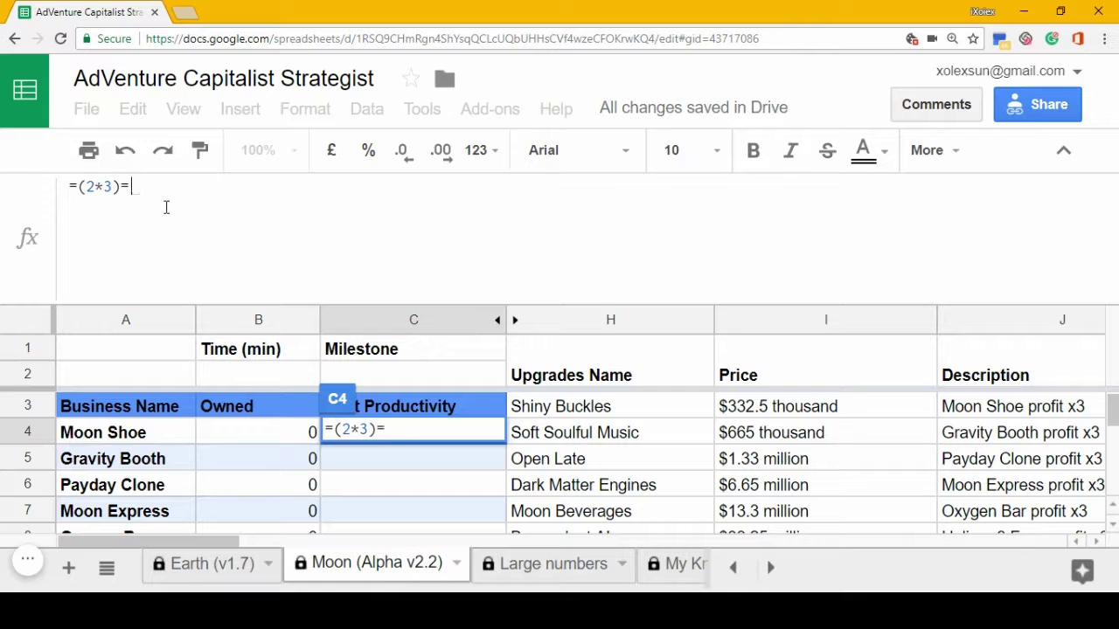
type("(2+3)")
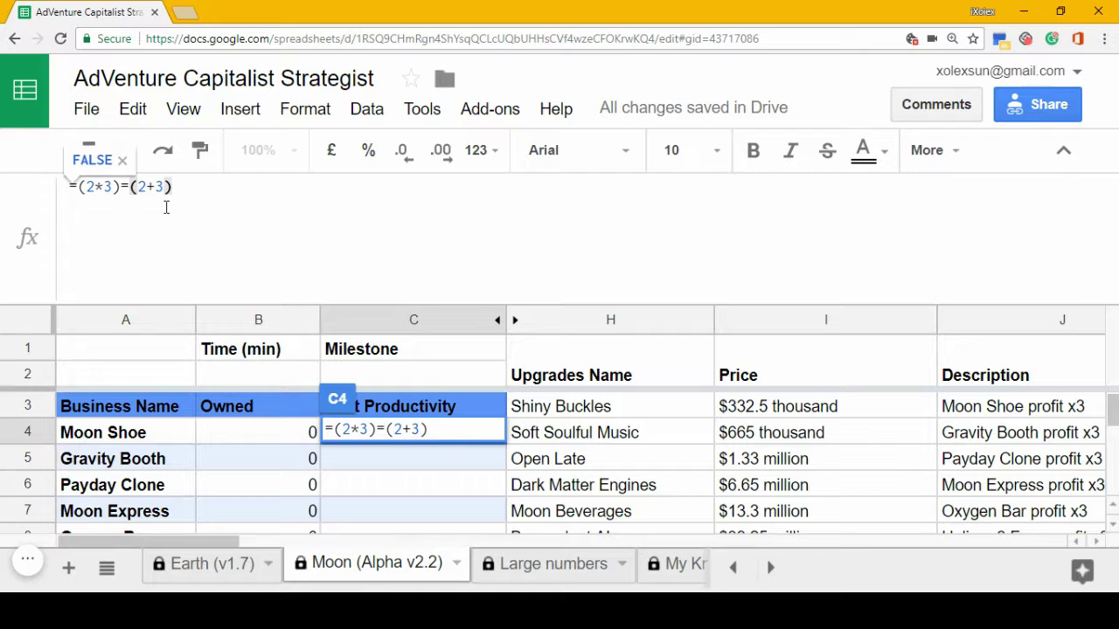
Replace the comparison in cell C4 with the formula =productif()
key("ctrl+a")
type("=product")
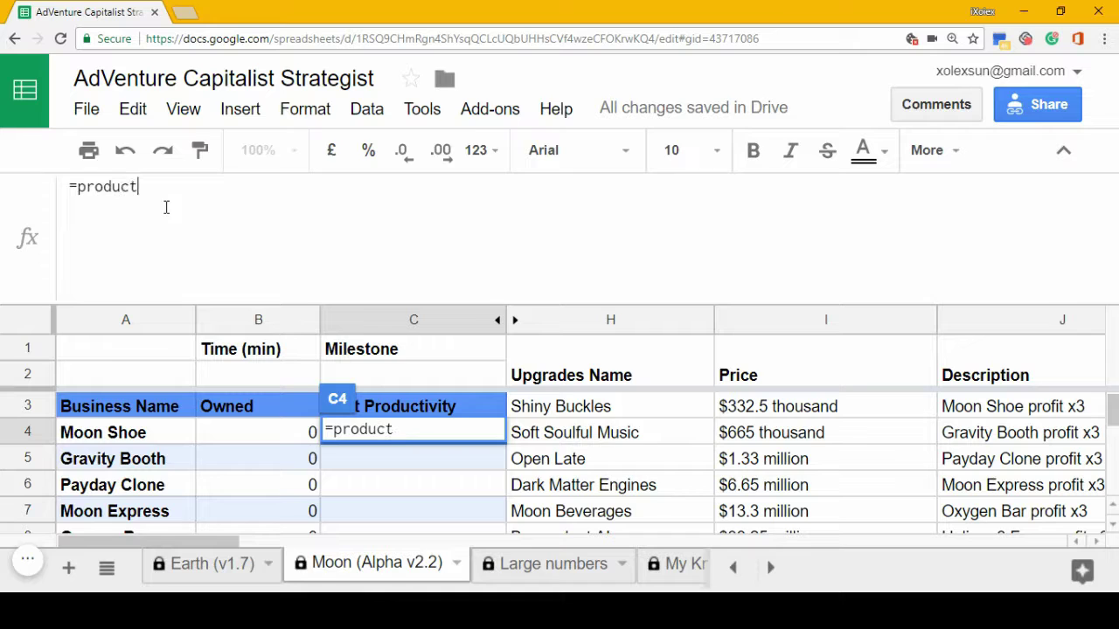
type("if()")
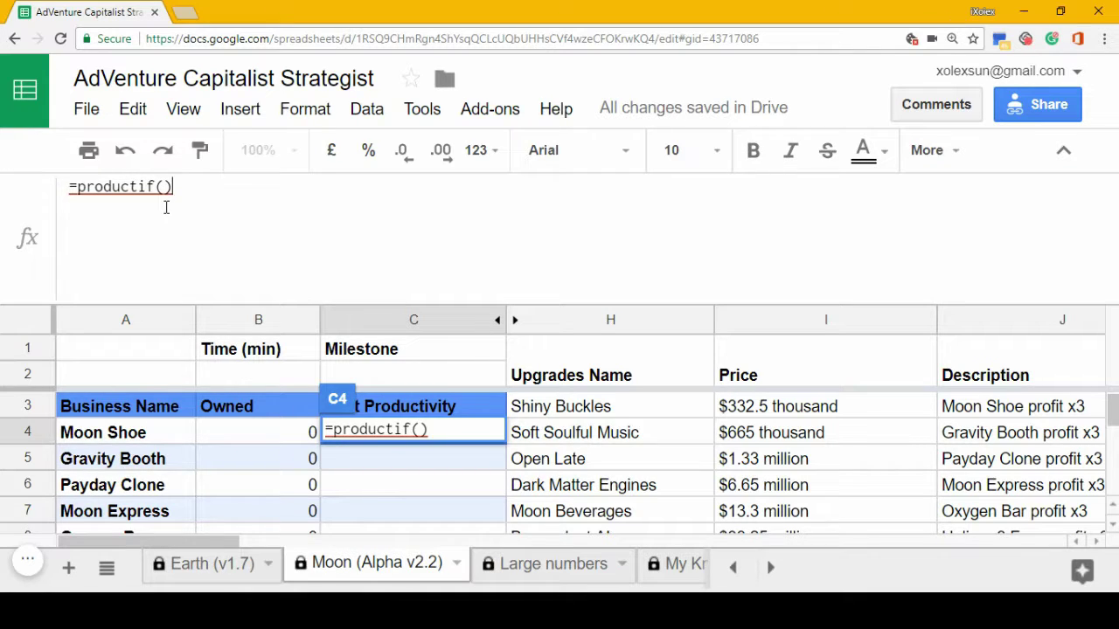
Change the formula in cell C4 to =sumif() and discard the edit
key("BackSpace")
key("BackSpace")
key("BackSpace")
key("BackSpace")
key("BackSpace")
key("BackSpace")
key("BackSpace")
key("BackSpace")
key("BackSpace")
key("BackSpace")
key("BackSpace")
type("s")
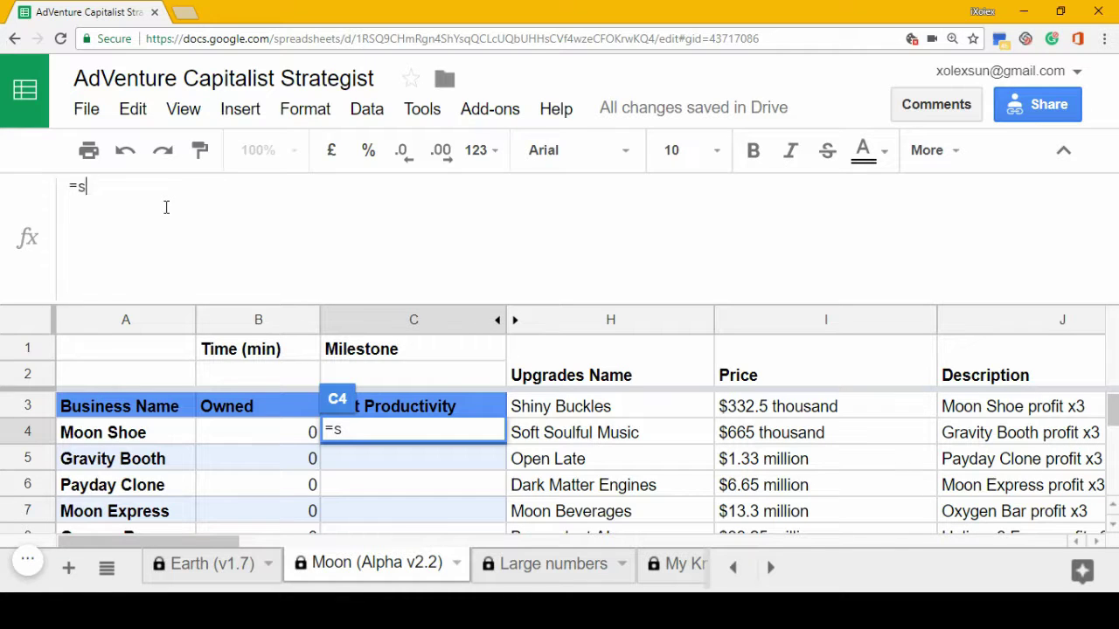
type("umif()")
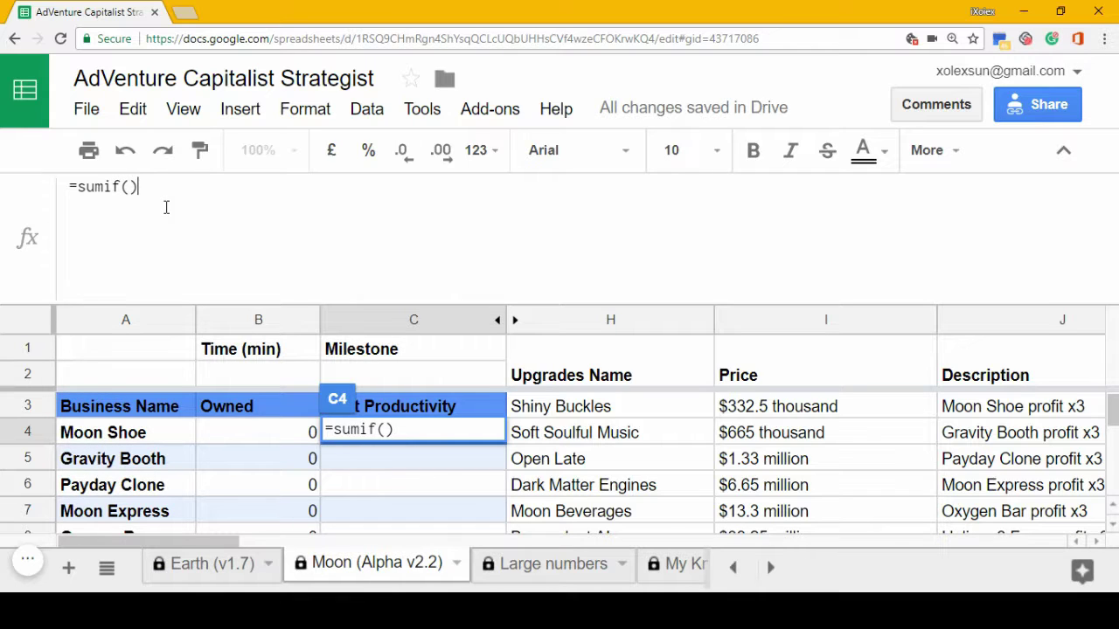
key("Escape")
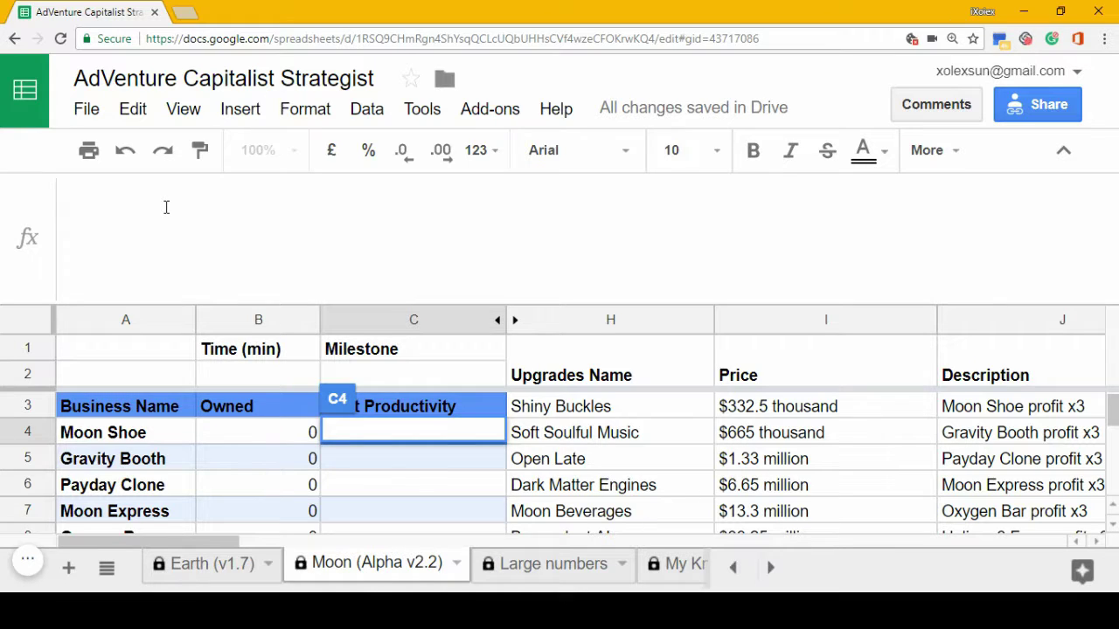
Write =log(2)+log(3)=log(6) in cell C4 and highlight the arguments 2, 3 and 6 in turn
type("=log(2)")
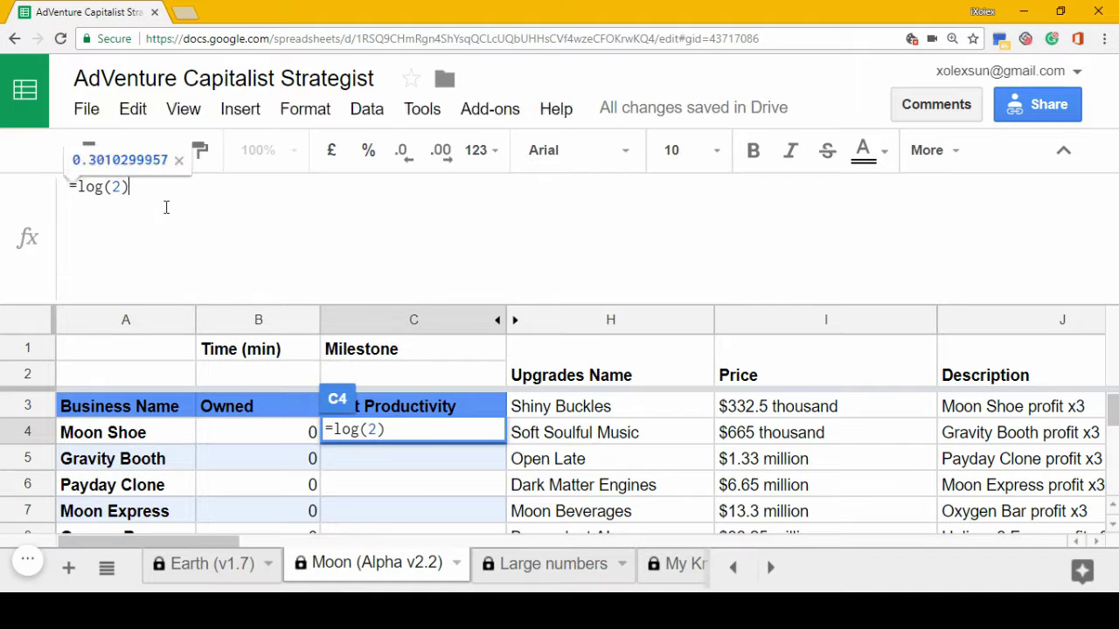
type("+log(3)=")
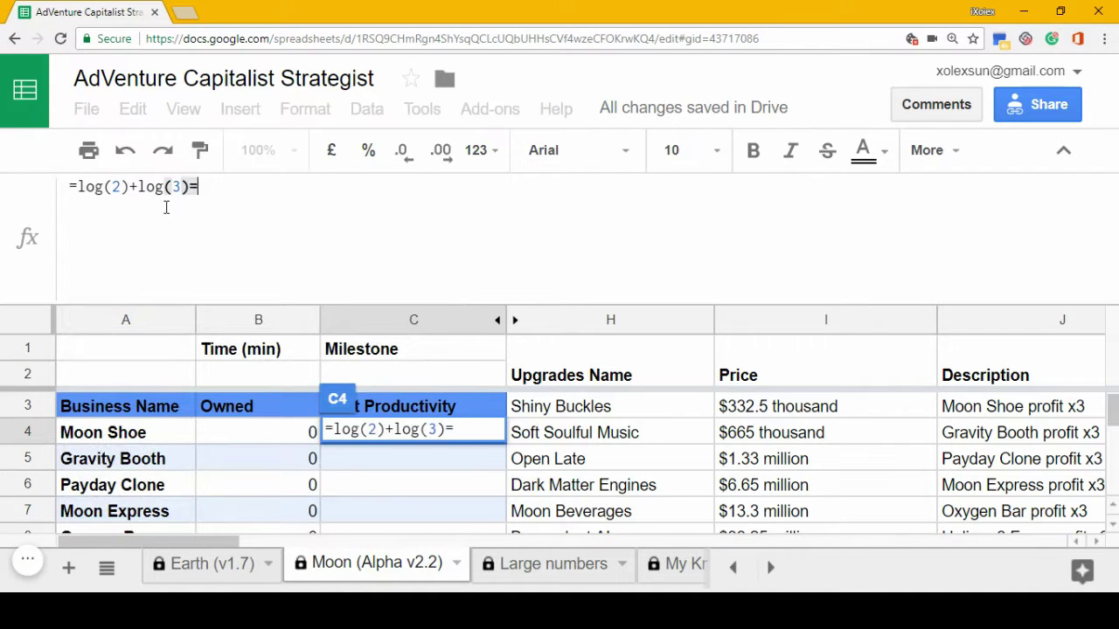
type("log(6)")
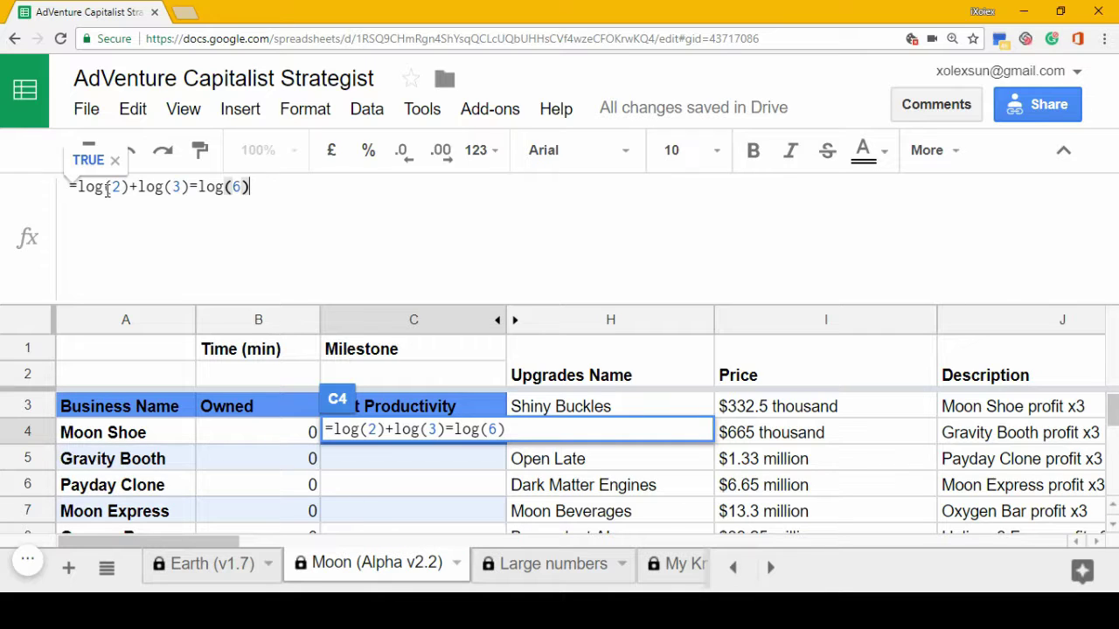
double_click(113, 186)
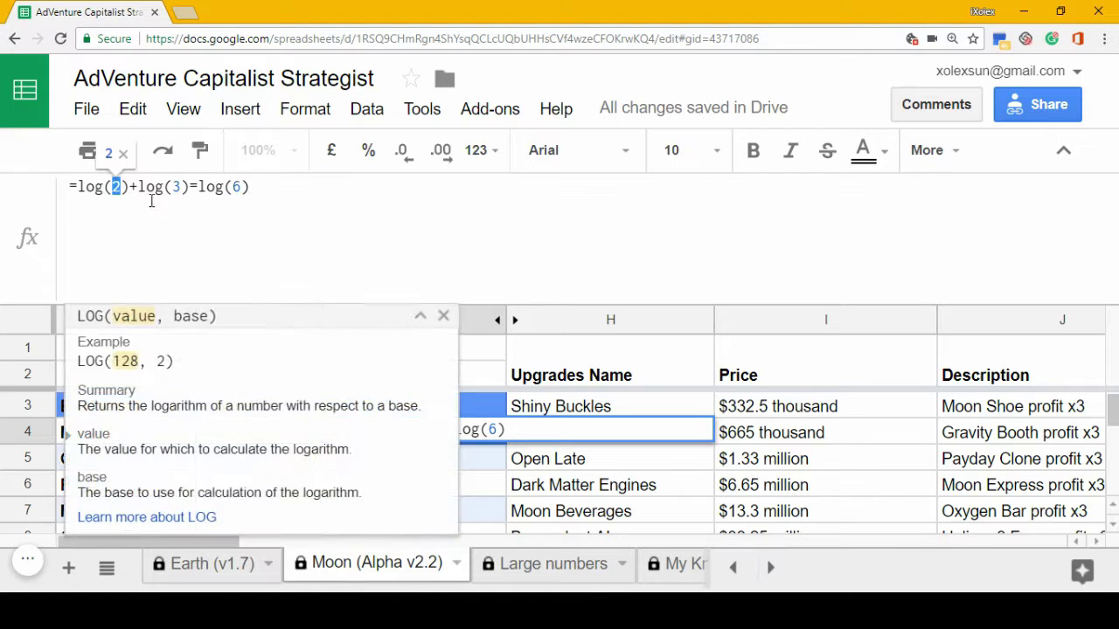
double_click(175, 186)
double_click(235, 186)
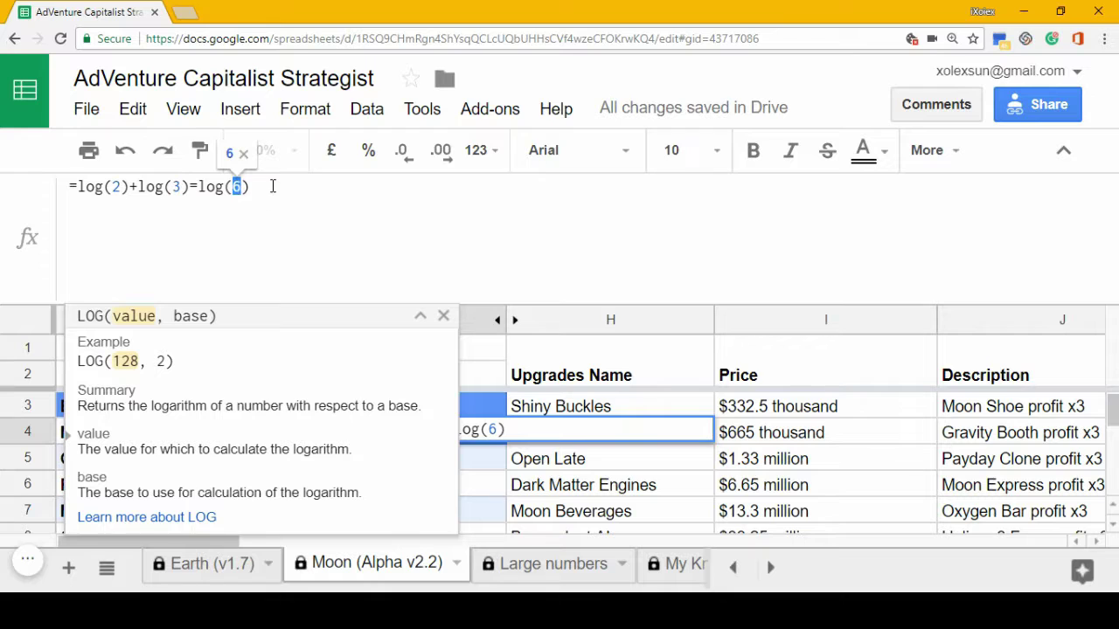
left_click(271, 186)
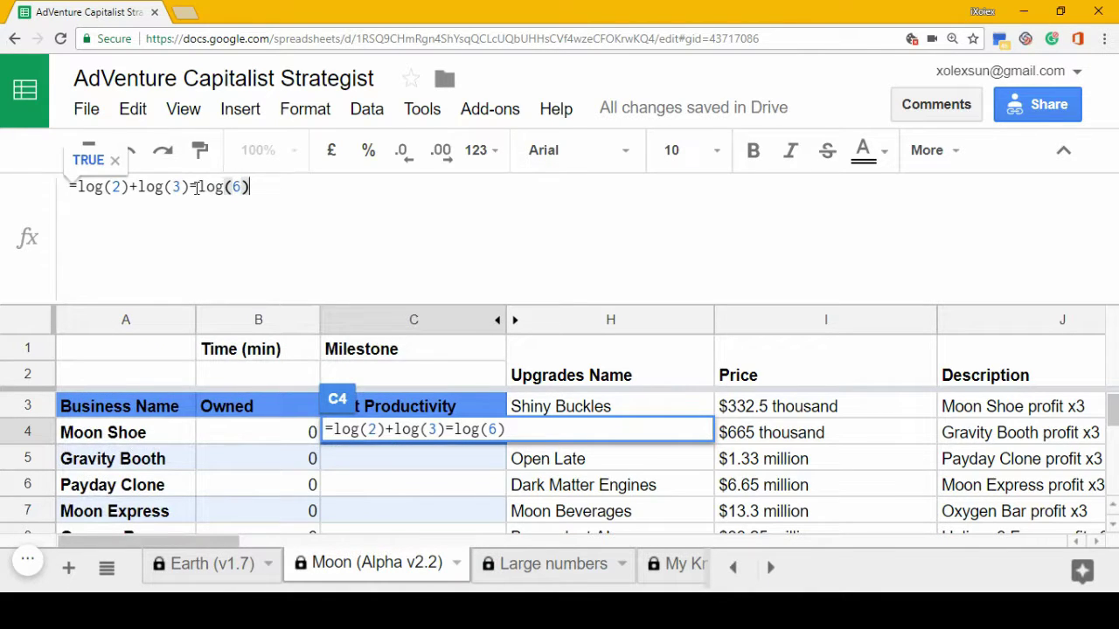
Replace log(6) on the right side of the comparison with log(2*3)
left_click_drag(207, 186, 319, 187)
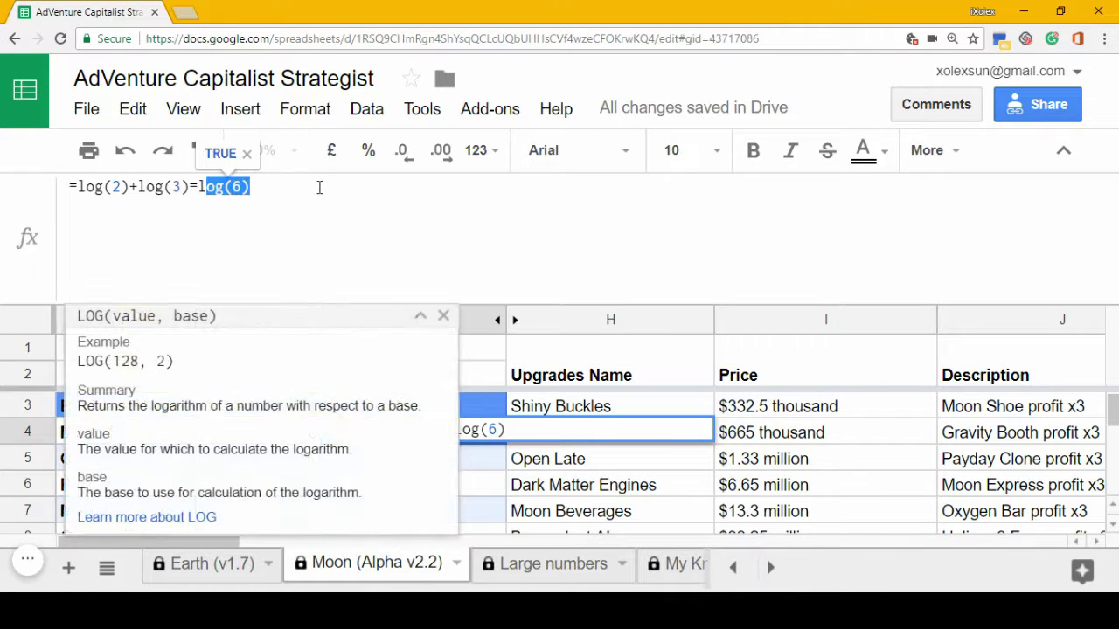
key("BackSpace")
key("BackSpace")
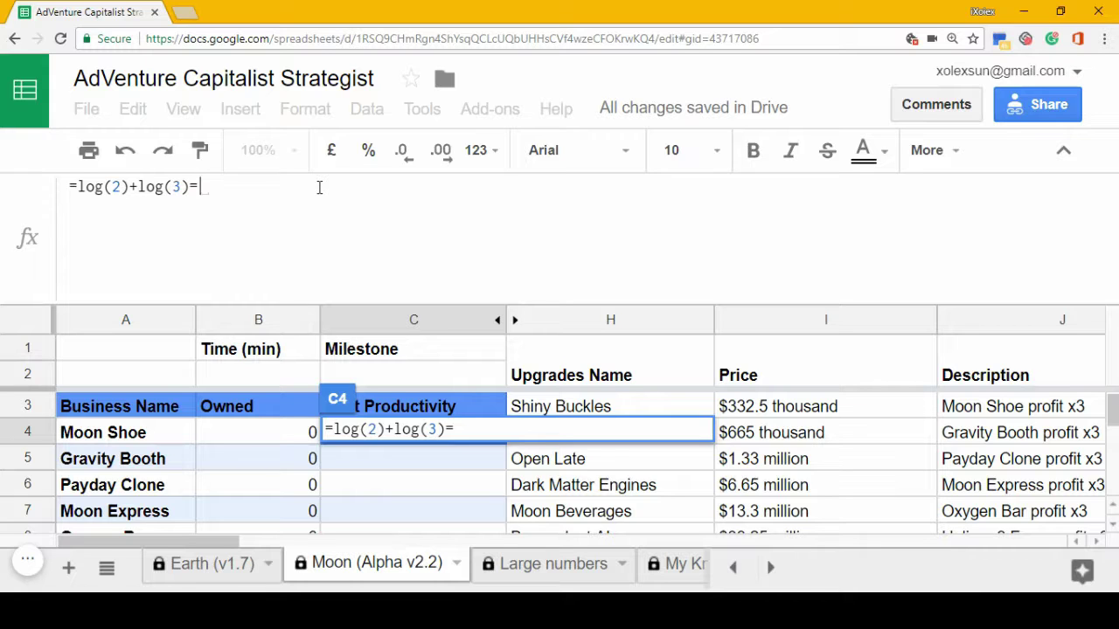
type("log(2")
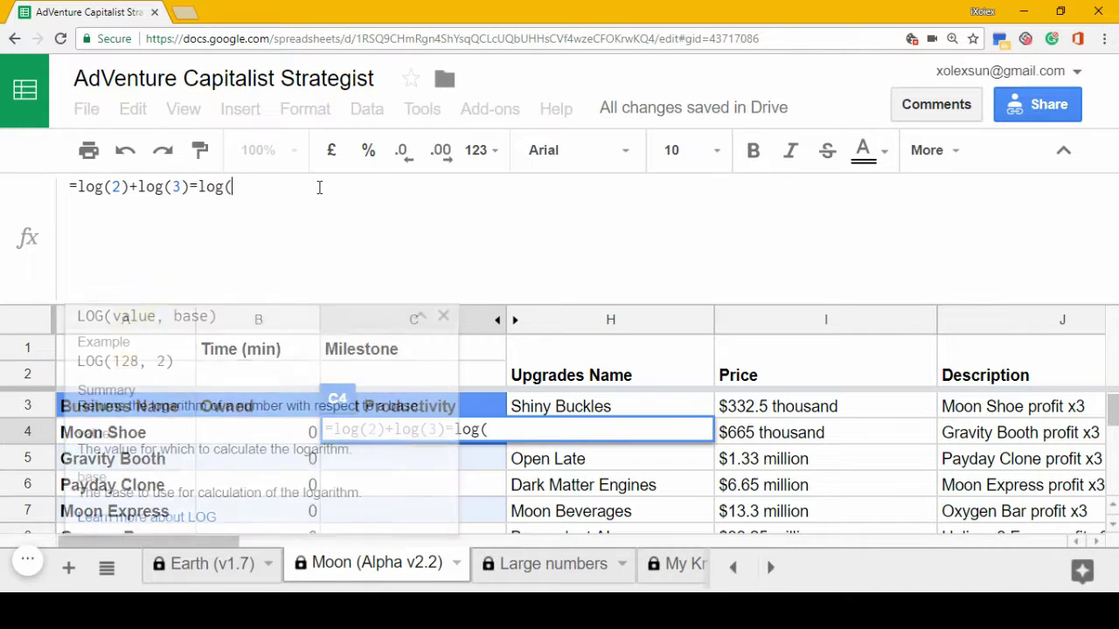
type("*3)")
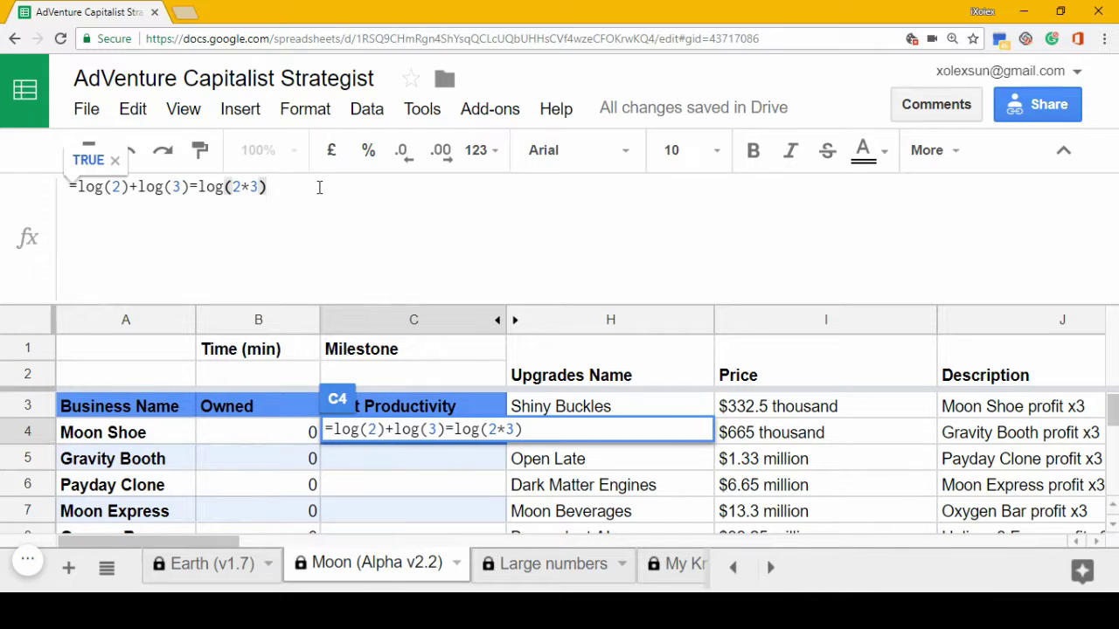
Remove the log(2)+log(3) side of the comparison so the formula reads =log(2*3)
key("Left")
key("Left")
key("Left")
key("Left")
key("Left")
key("Left")
key("Left")
key("Left")
key("Left")
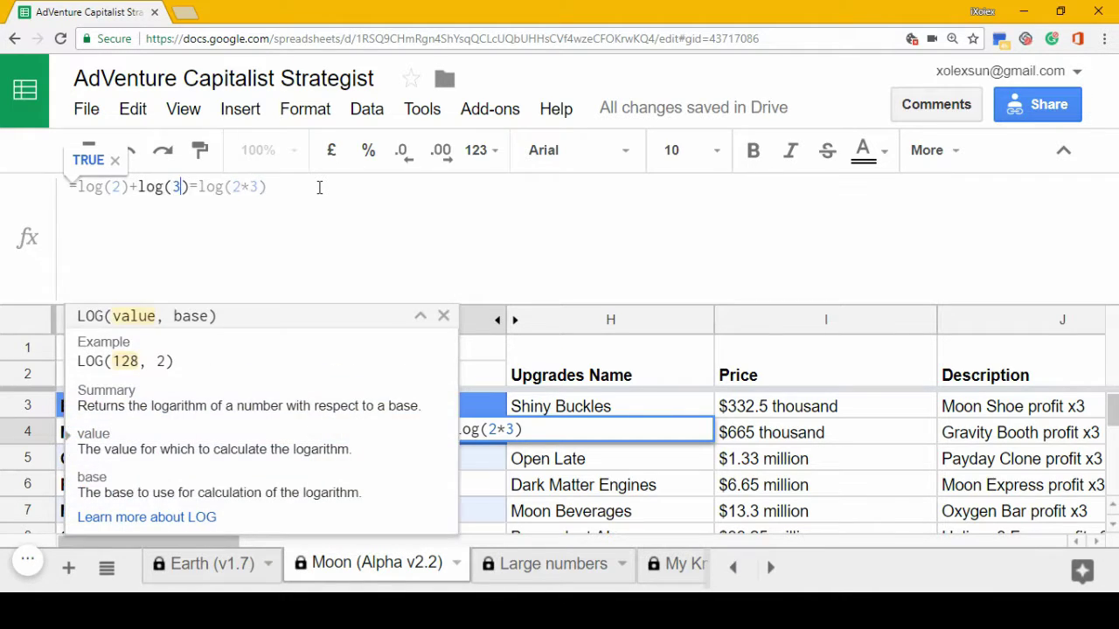
key("BackSpace")
key("BackSpace")
key("BackSpace")
key("BackSpace")
key("BackSpace")
key("BackSpace")
key("BackSpace")
key("BackSpace")
key("BackSpace")
key("BackSpace")
key("BackSpace")
key("BackSpace")
key("BackSpace")
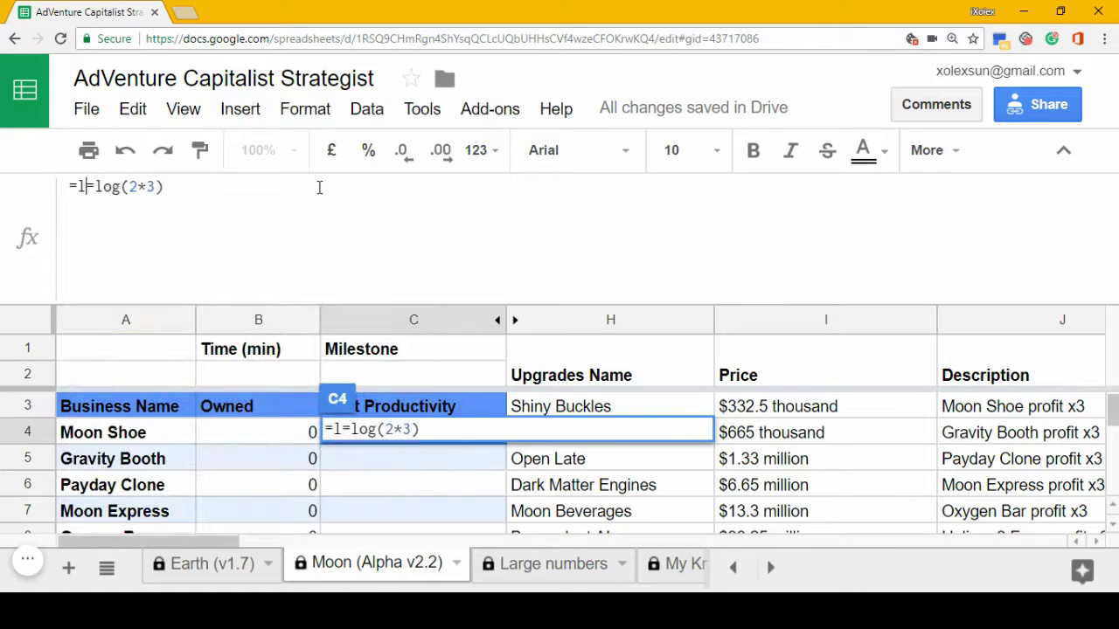
key("Delete")
Extend the formula into the comparison =log(2*3)=Log(6)
key("Right")
key("Right")
key("Right")
key("Right")
key("Right")
key("Right")
key("Right")
key("Right")
type("=")
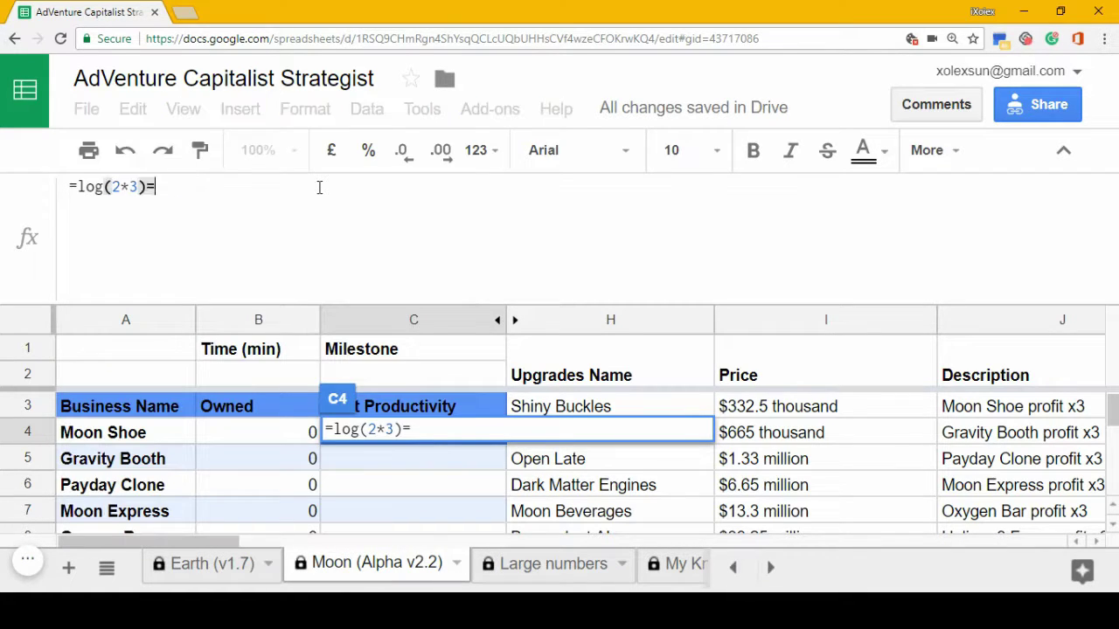
type("Log(6")
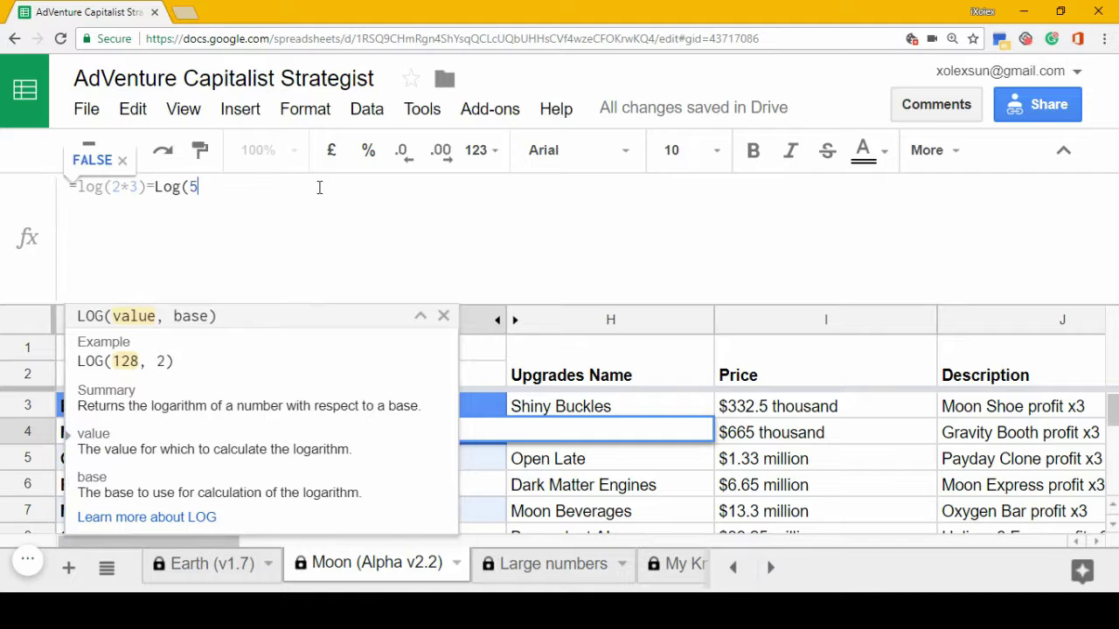
type(")")
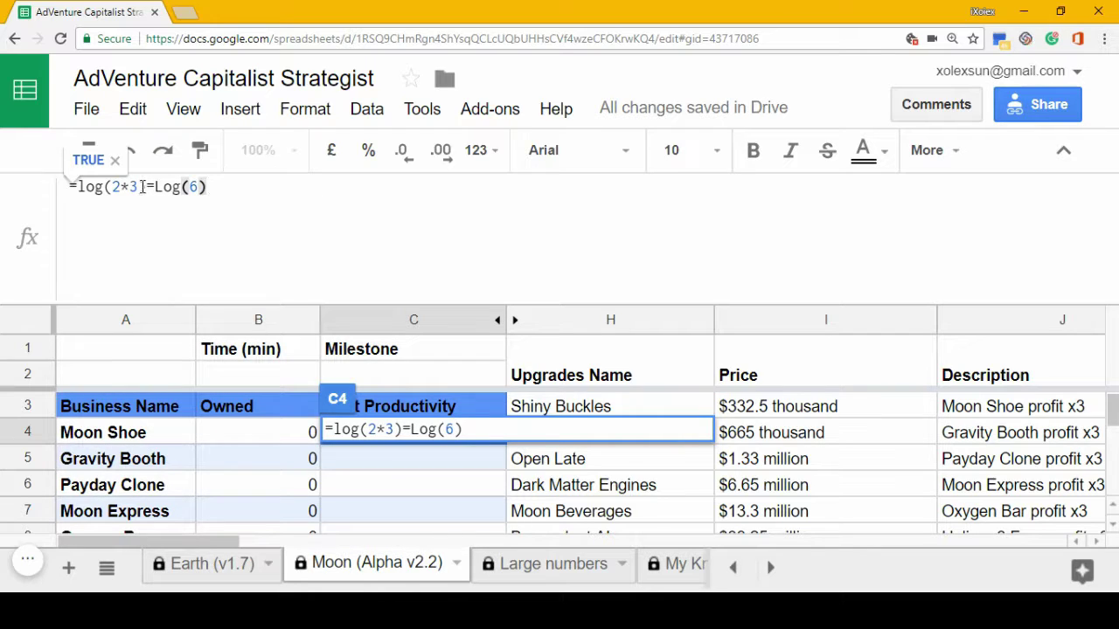
Split the product on the left side so the formula reads =log(2)+log(3)=Log(6)
left_click(141, 186)
key("BackSpace")
key("BackSpace")
key("Right")
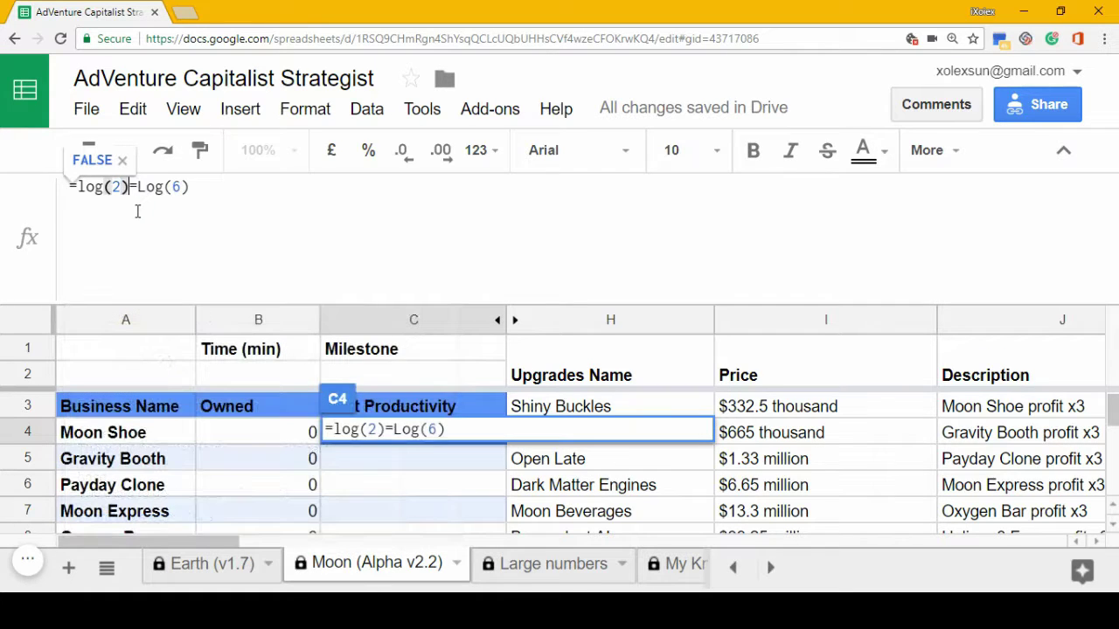
type("+log(3)")
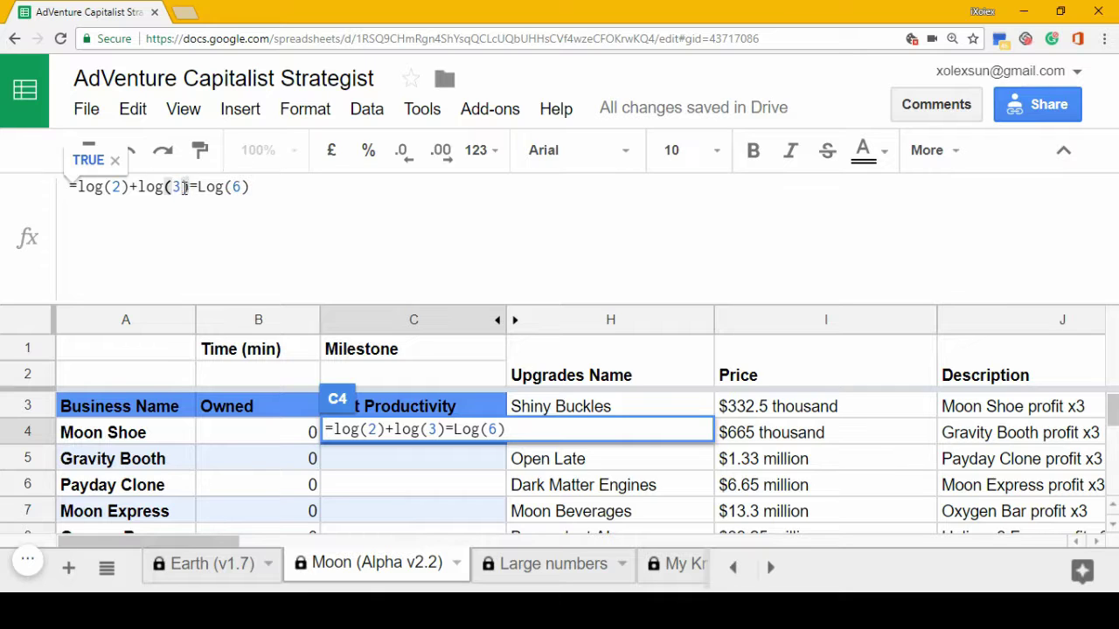
Reduce the formula to =Log(6), try comparing it with 6, and remove that comparison
key("shift+Home")
key("BackSpace")
left_click(258, 195)
type("=6")
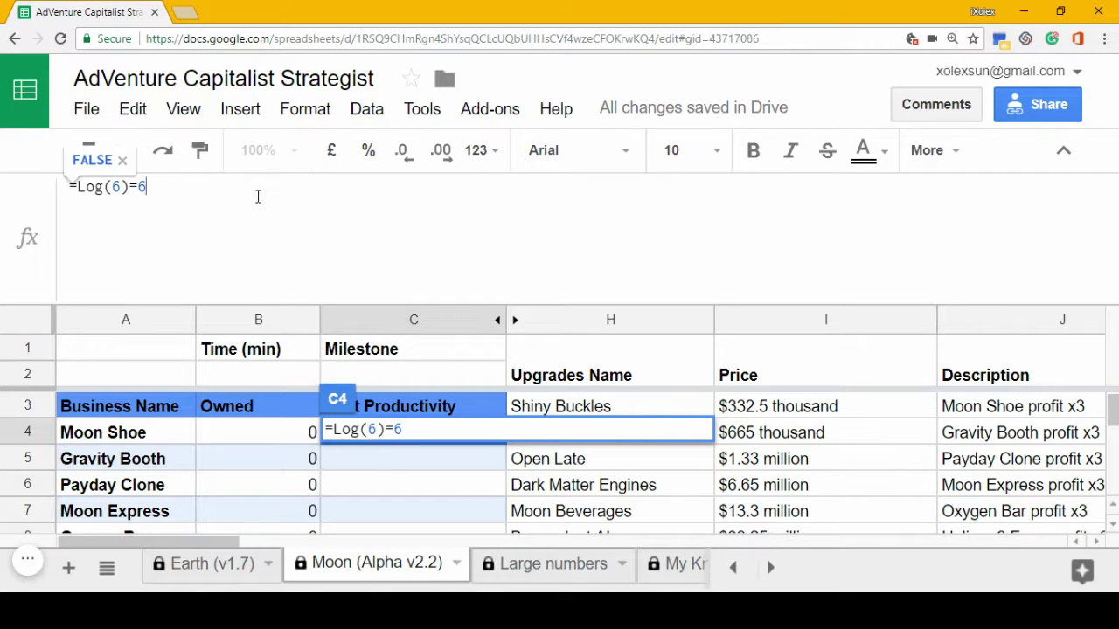
key("BackSpace")
key("BackSpace")
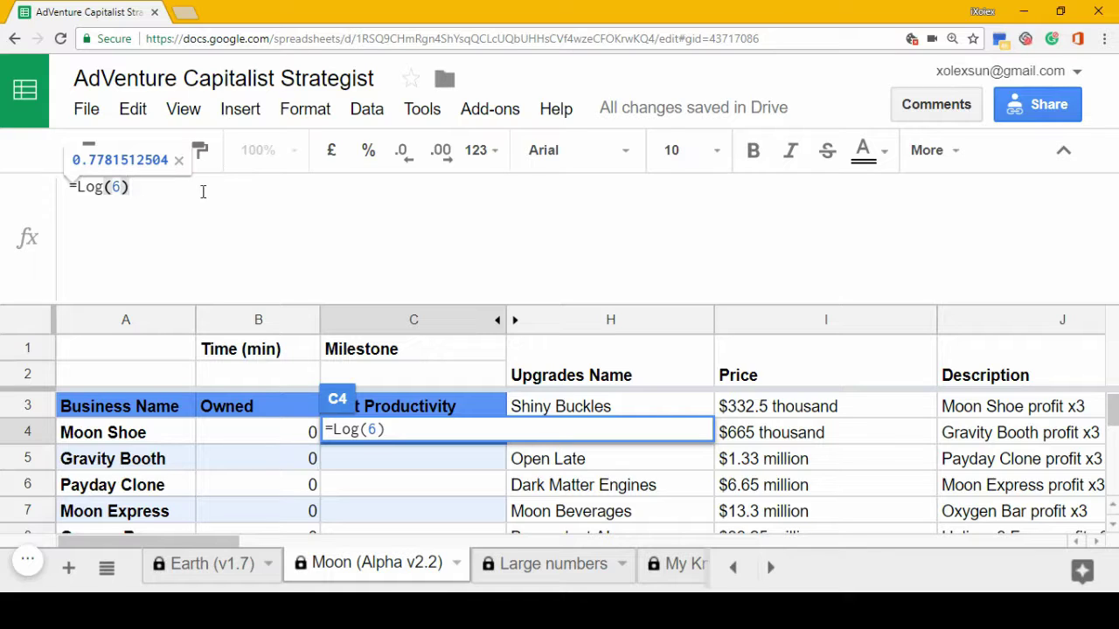
Replace the formula in cell C4 with a curly-brace array containing 10^2, with the value and closing brace on separate lines
left_click_drag(131, 186, 79, 186)
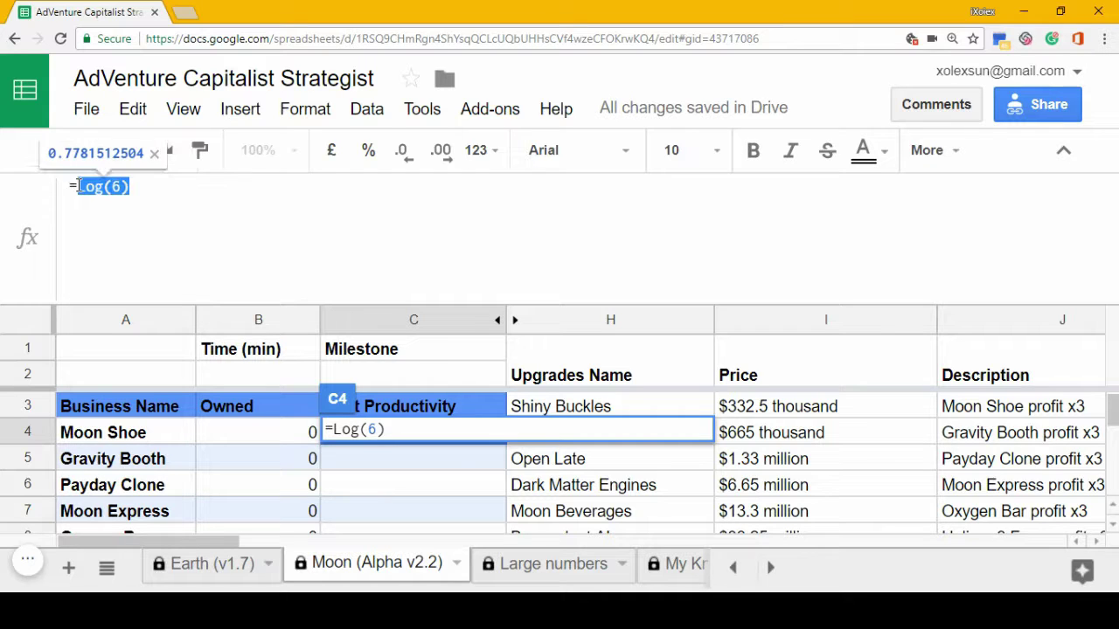
key("BackSpace")
key("BackSpace")
type("={")
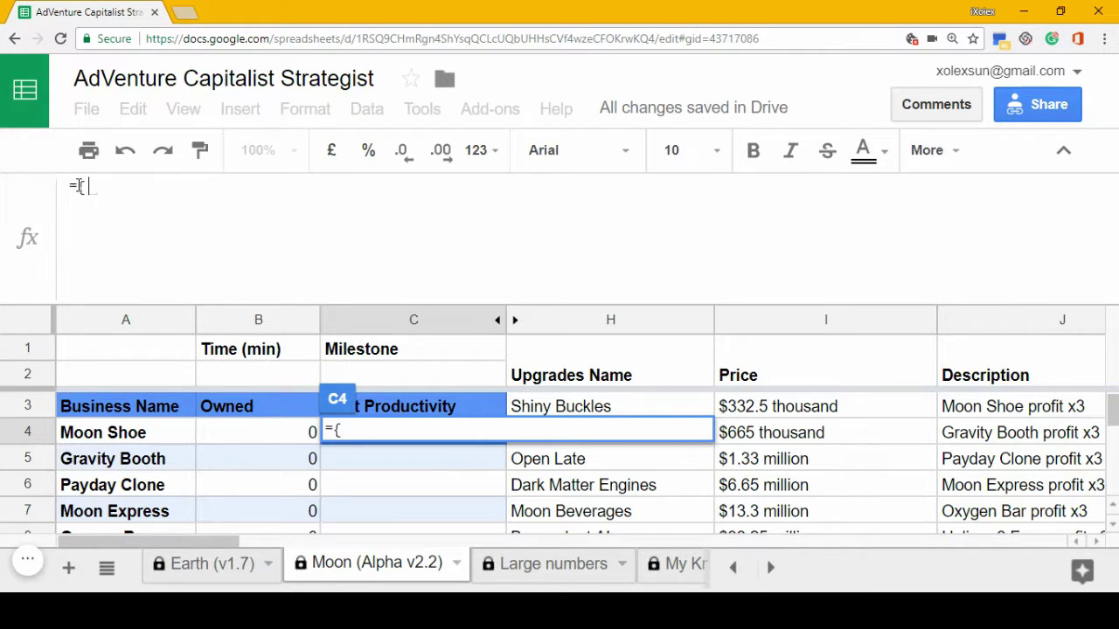
key("ctrl+Return")
type("}")
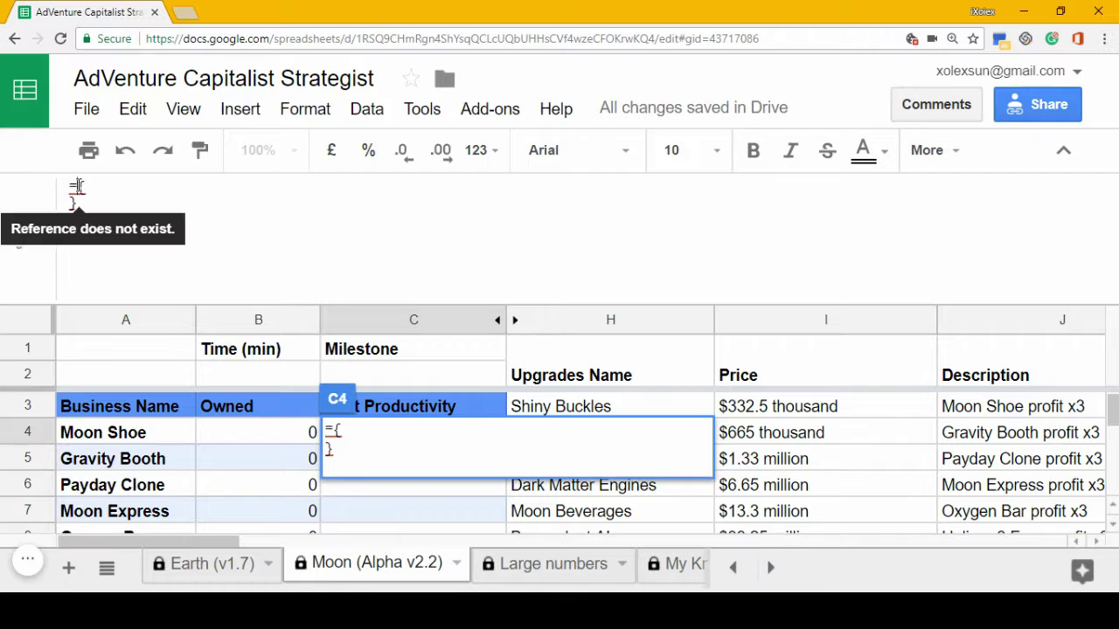
left_click(77, 186)
key("ctrl+Return")
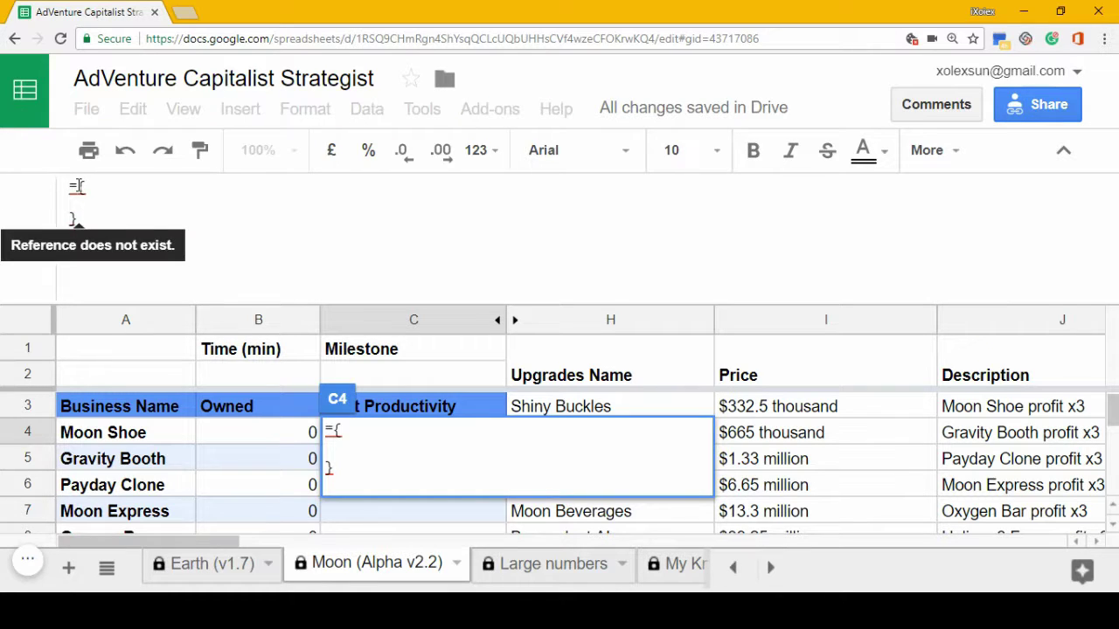
type("10^2")
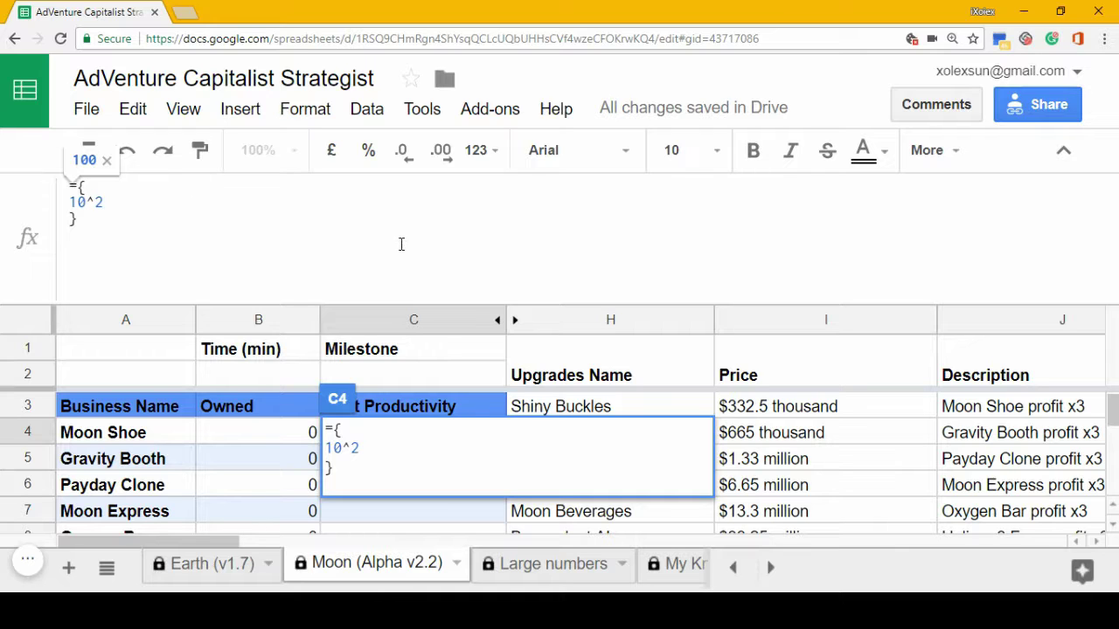
Turn the array's first entry into the comparison 10^2=100; and add an empty line below it
type("=100")
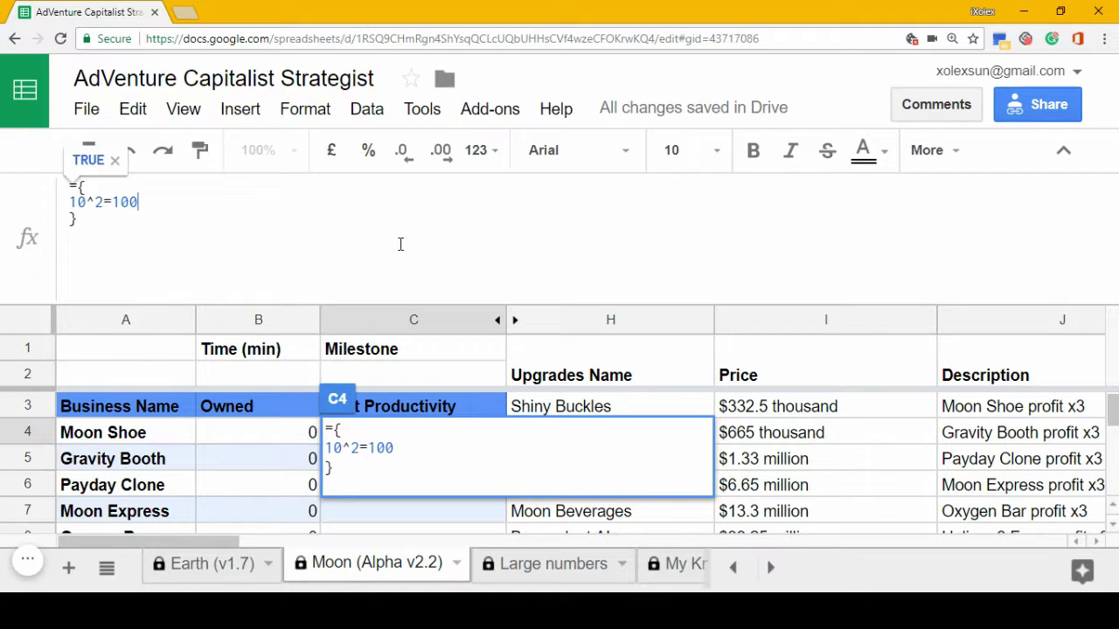
type(";")
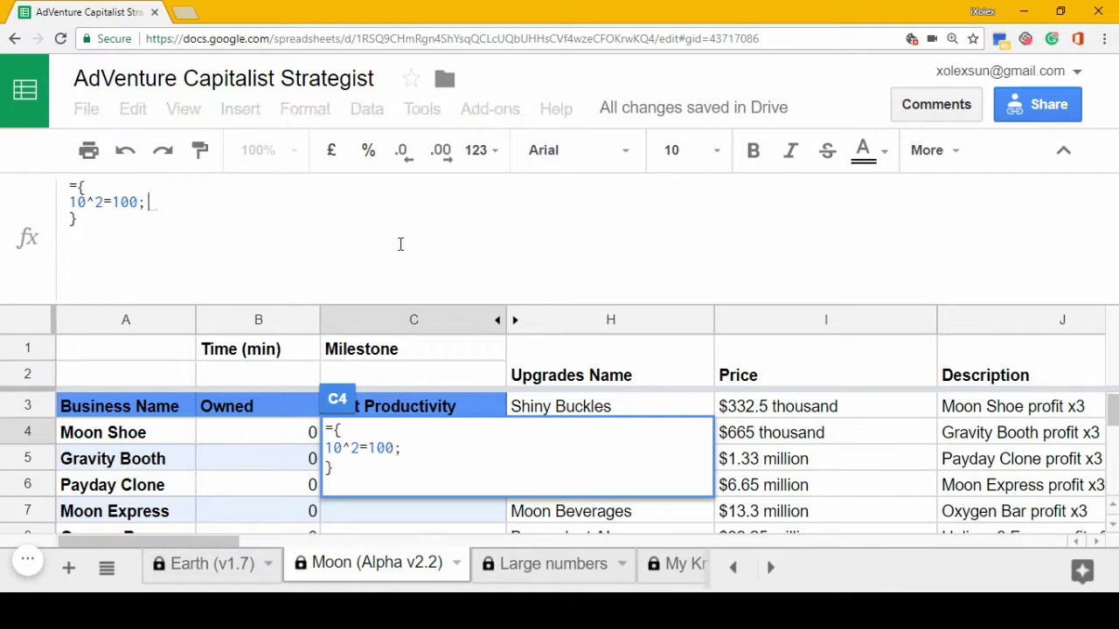
key("ctrl+Return")
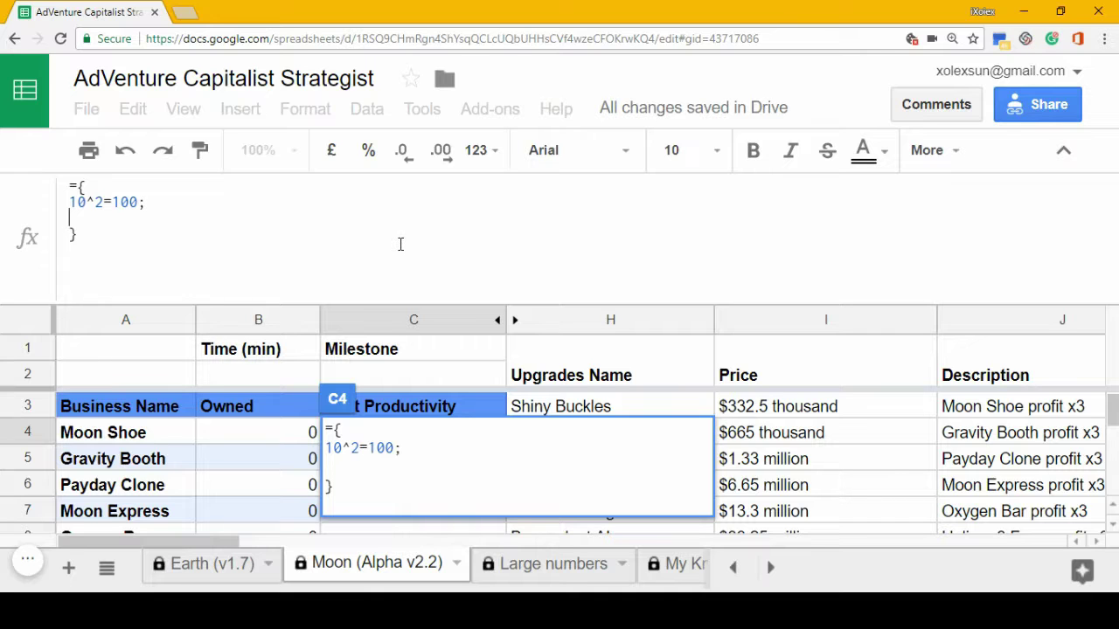
Add the row log(10^2)=log(100); to the array, followed by an empty line
type("log(1")
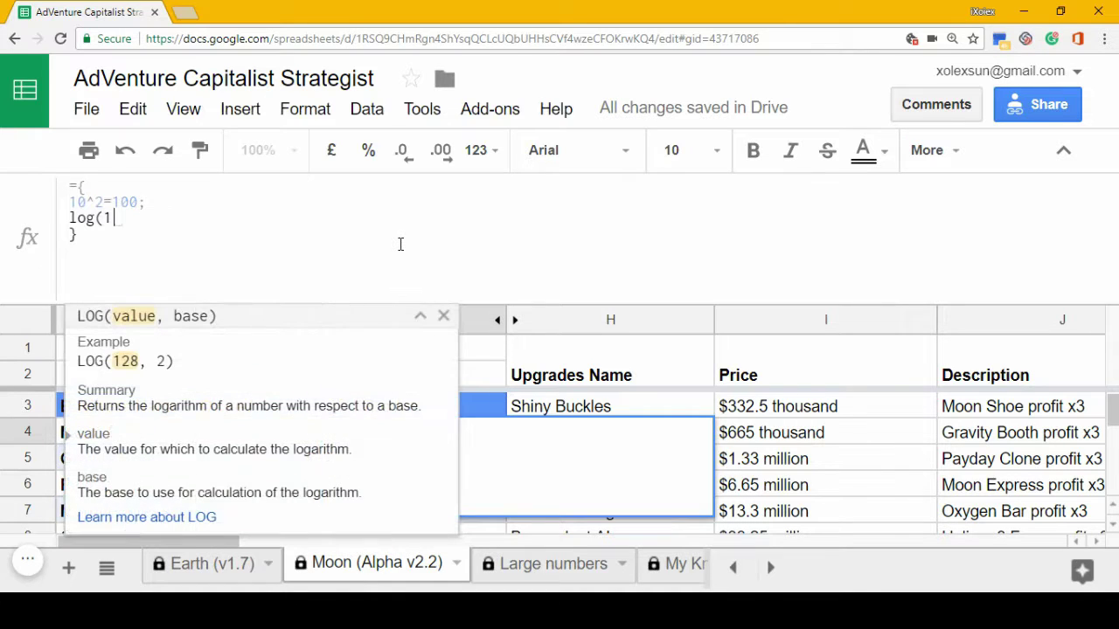
type("0^2)")
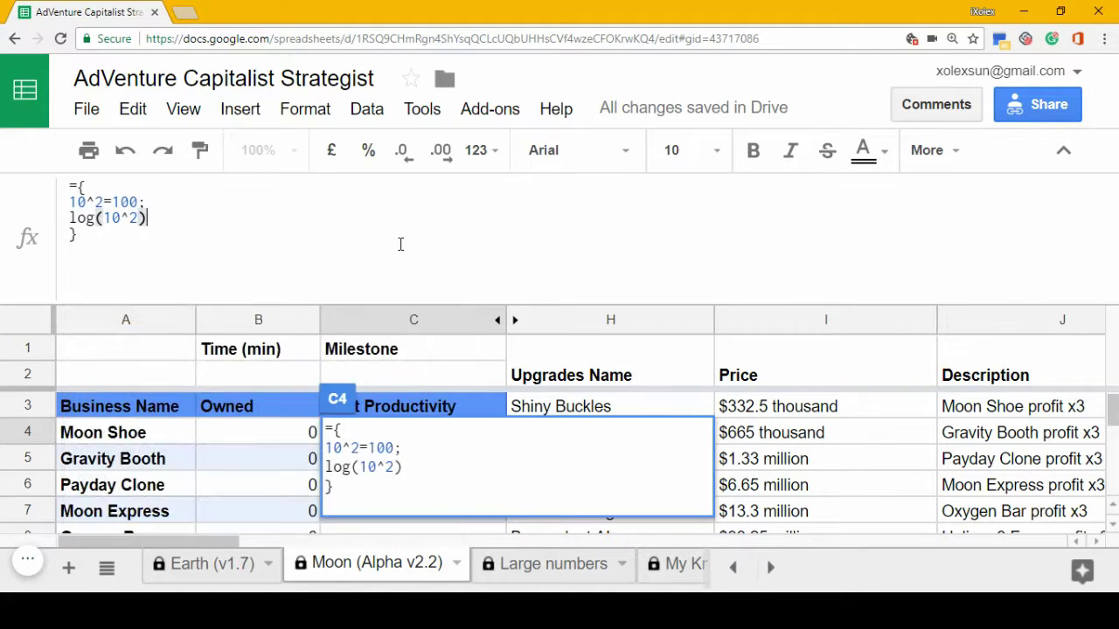
type("=log(100")
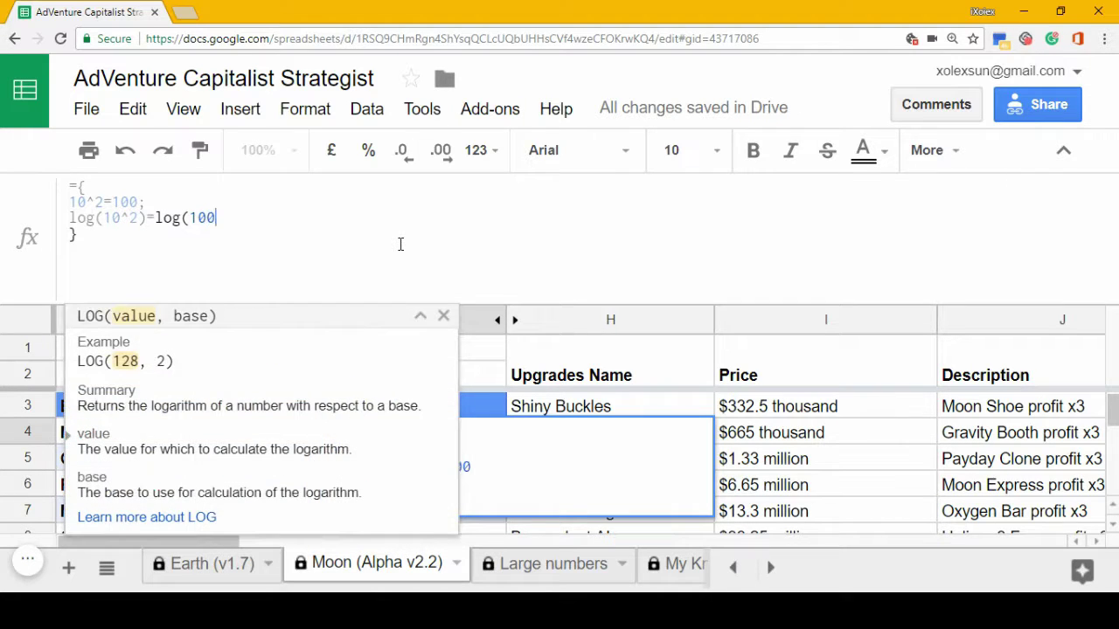
type(");")
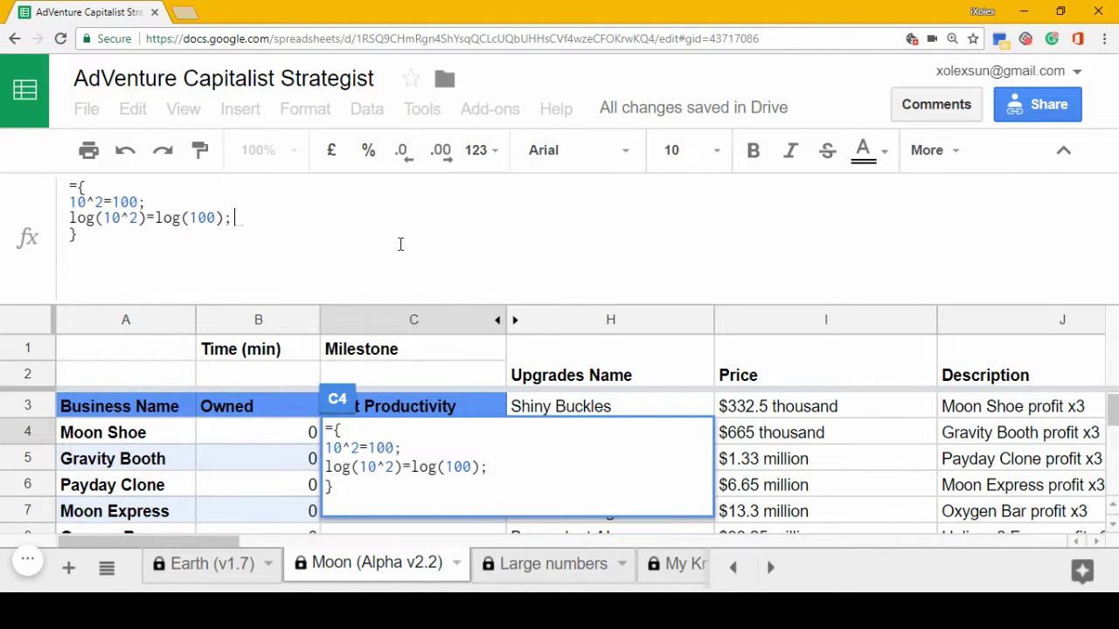
key("ctrl+Return")
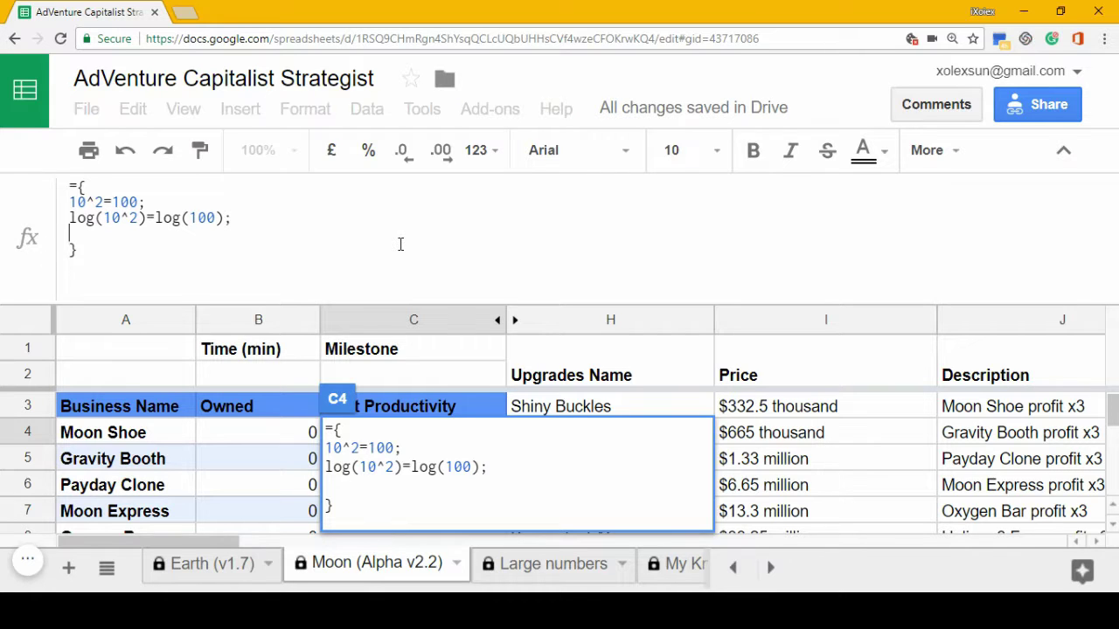
Add the row 2*log(10)=log(100); to the array, followed by an empty line
type("2*log(")
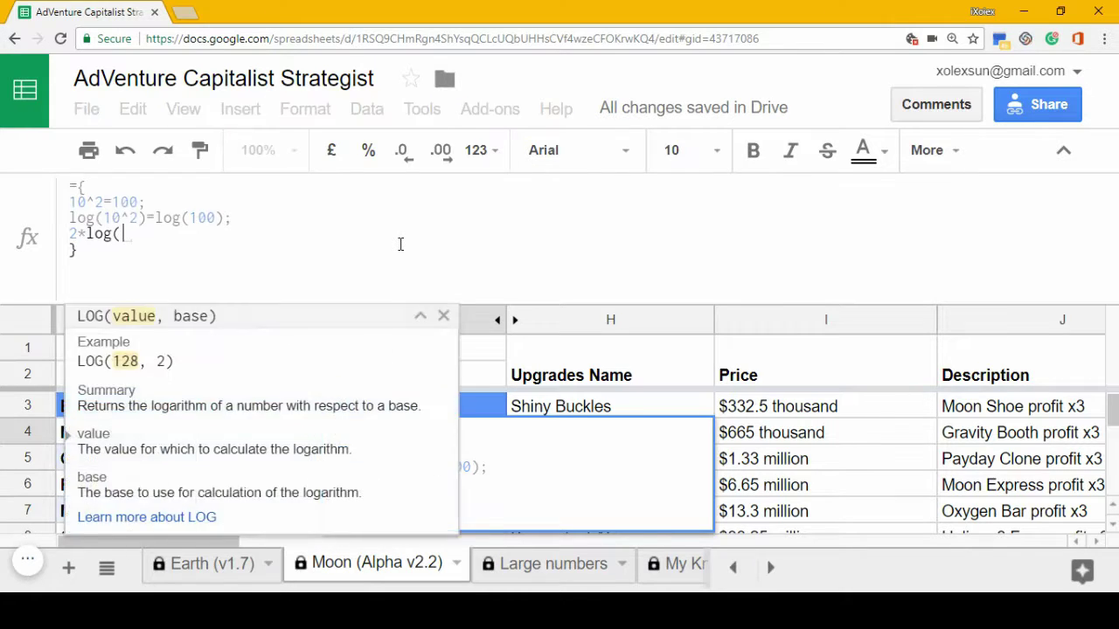
type("10)=log")
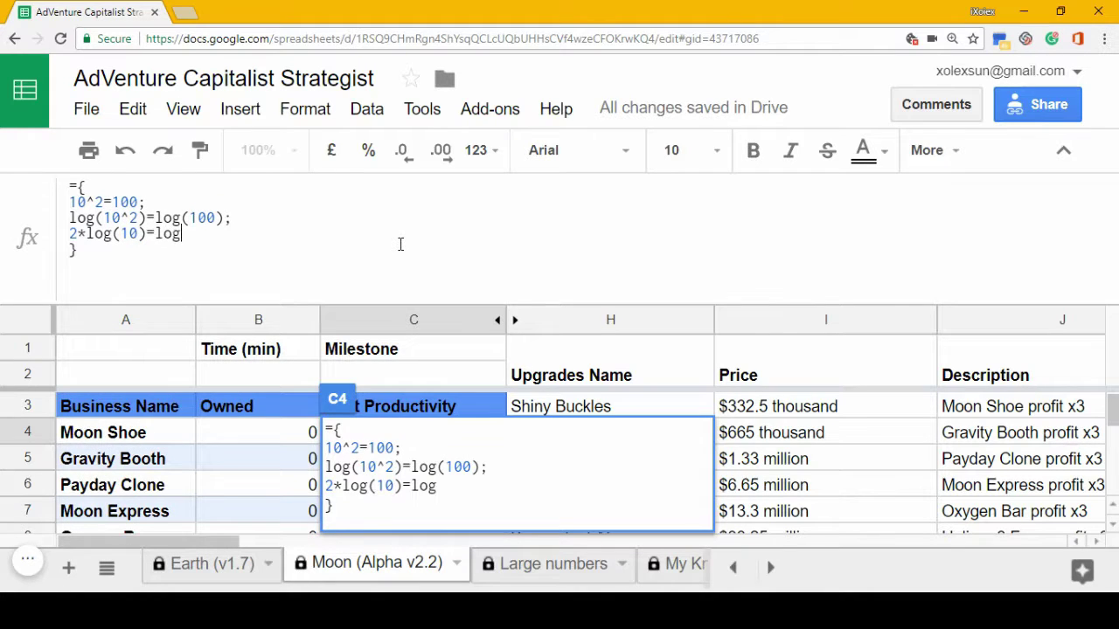
type("(10")
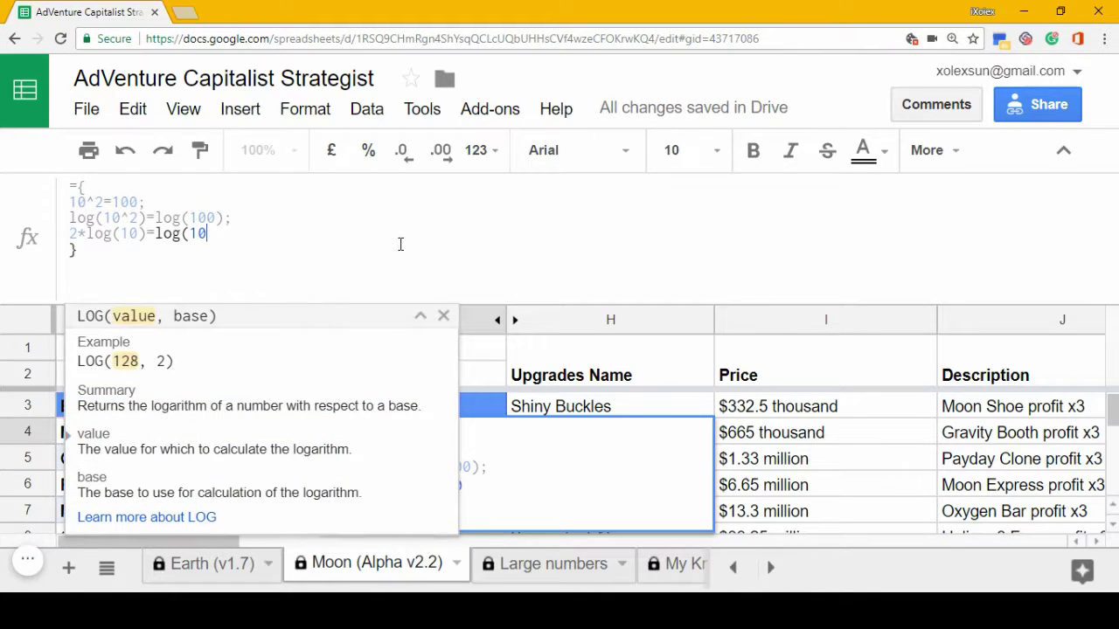
type("0);")
key("ctrl+Return")
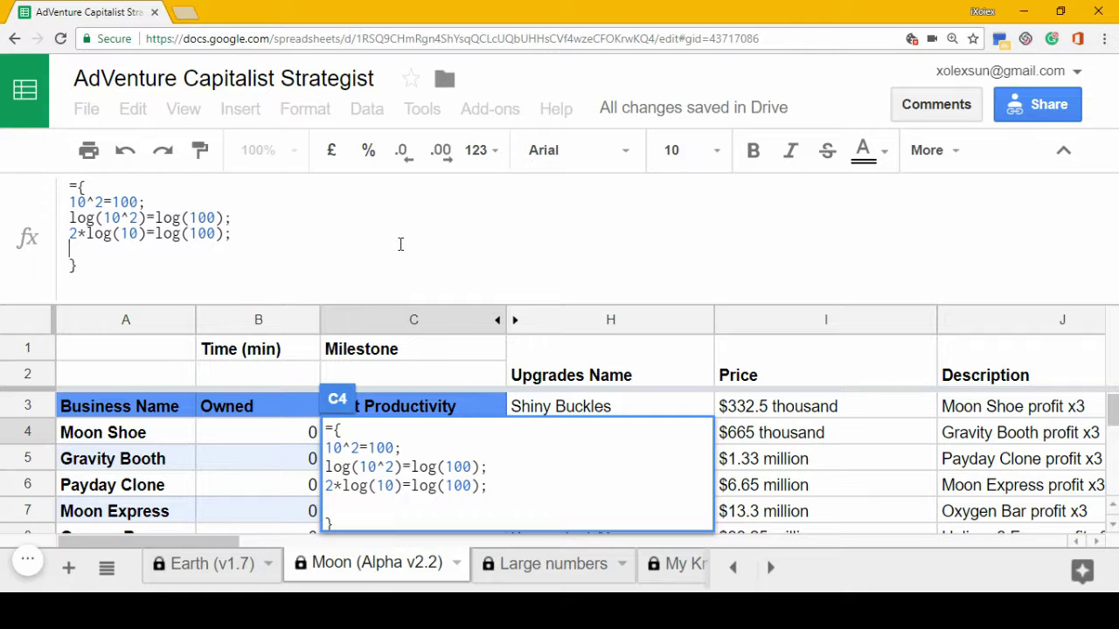
Add the simplified rows 2*1=log(100); and 2=log(100); on separate lines of the array
type("2*1=lo")
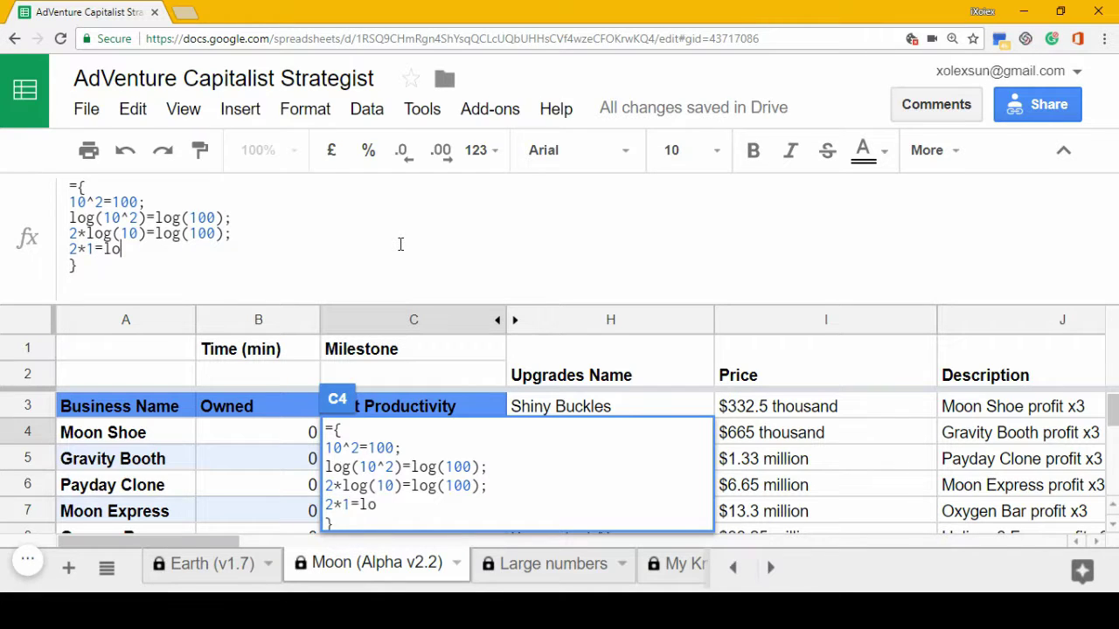
type("g(100);")
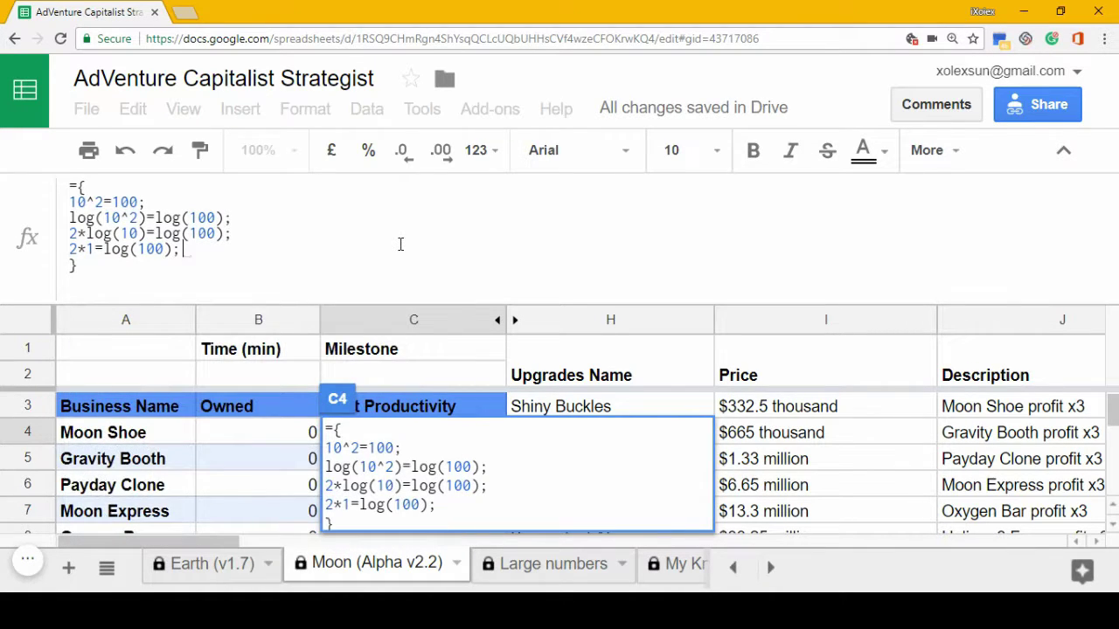
key("ctrl+Return")
type("2=log")
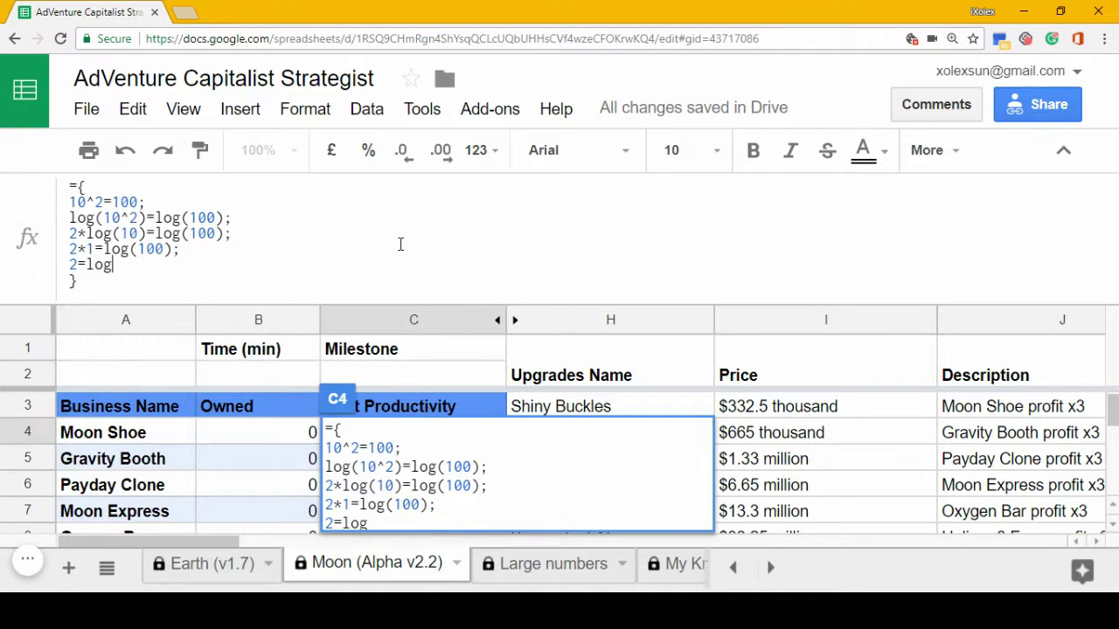
type("(100);")
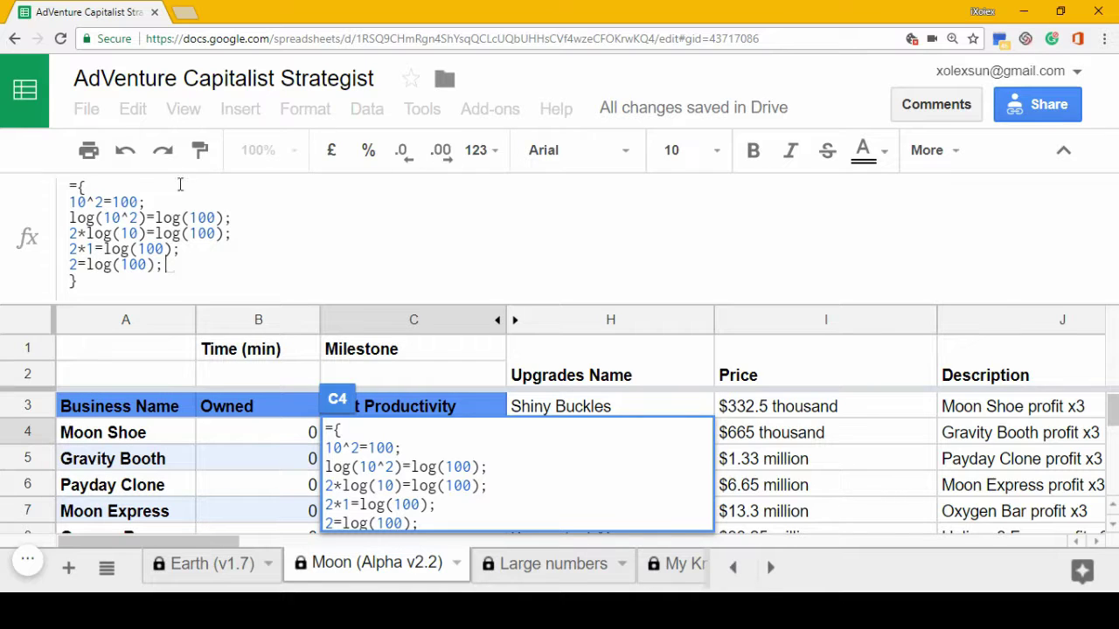
Give both logarithms in the array's second row an explicit base of 10, making it log(10^2,10)=log(100,10);
left_click(143, 218)
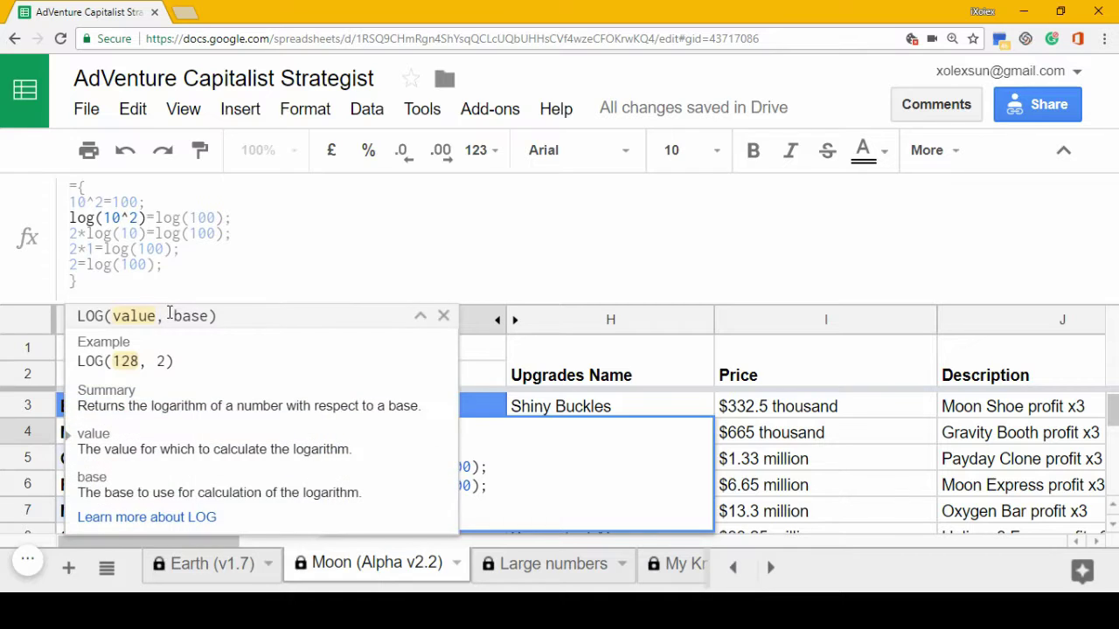
type(",10")
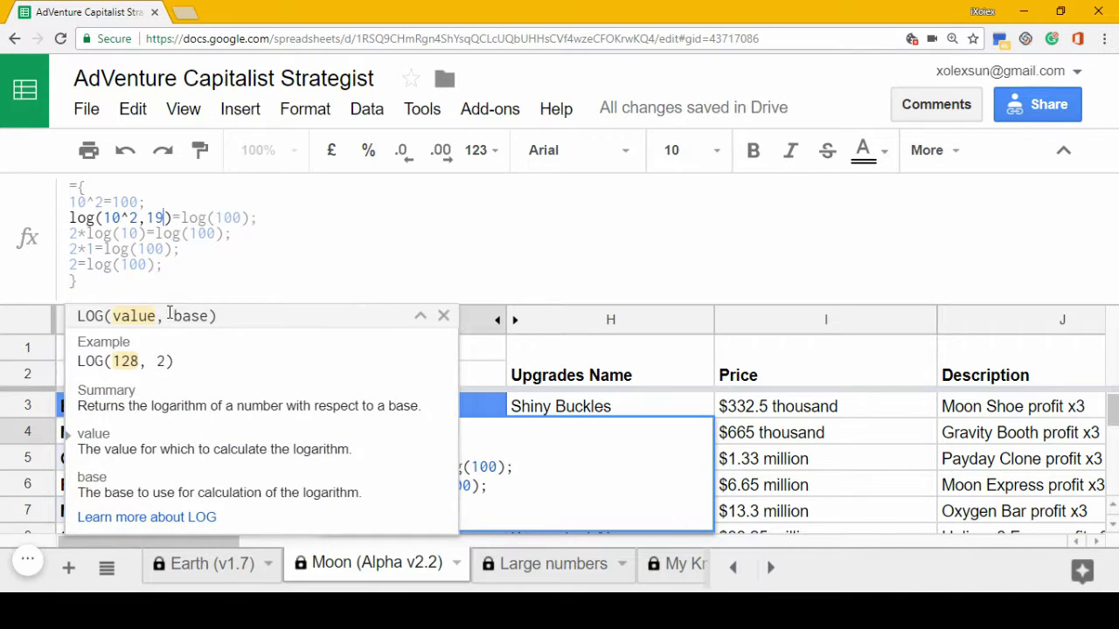
key("BackSpace")
type("0")
key("Right")
key("Right")
key("Right")
key("Right")
key("Right")
key("Right")
key("Right")
key("Right")
key("Right")
type(",10")
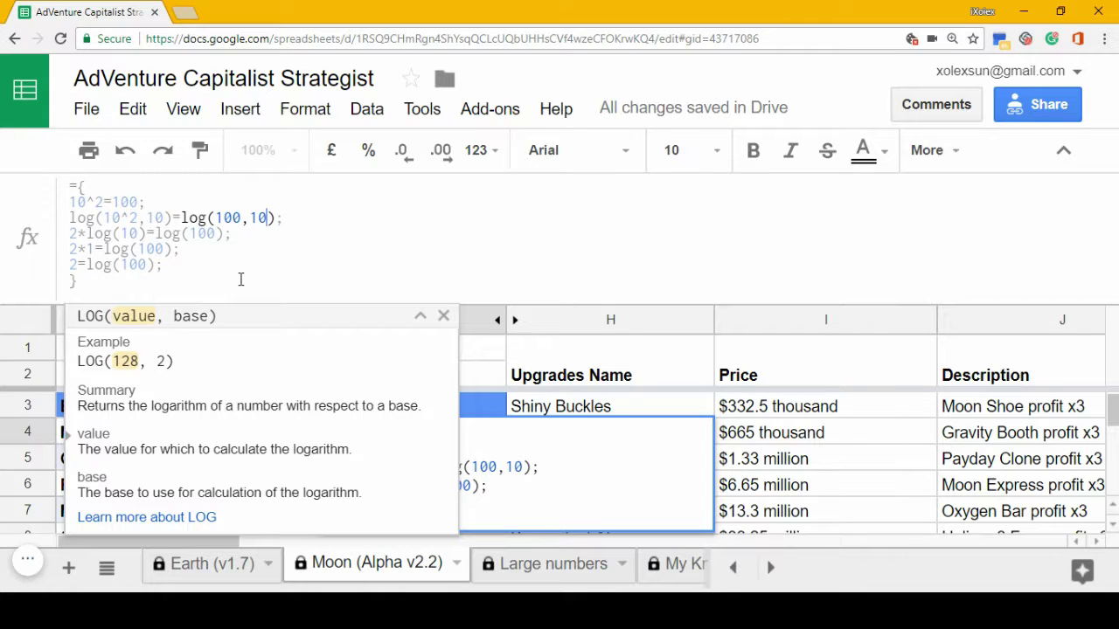
Add the explicit base 10 to every logarithm in the array's last three rows
left_click(137, 233)
type(",10")
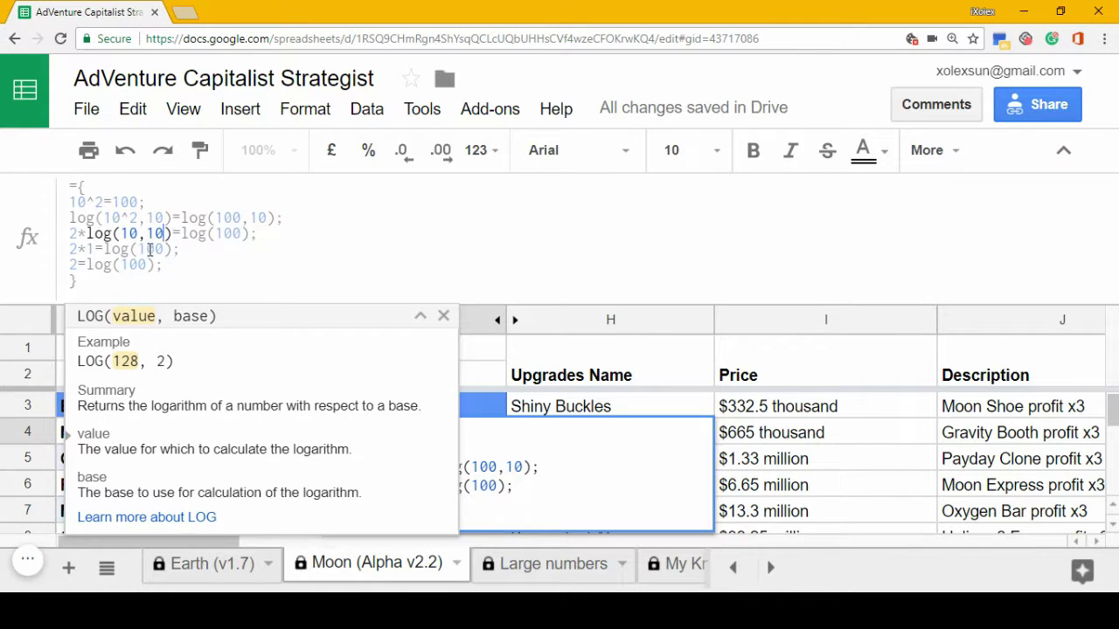
left_click(243, 234)
type(",10")
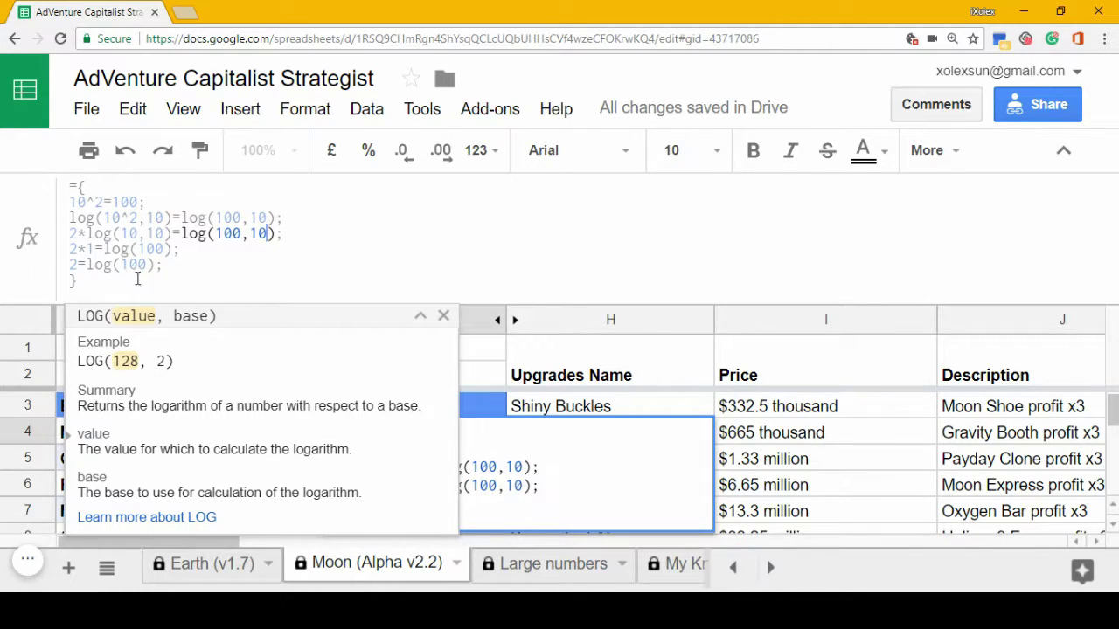
left_click(168, 254)
type(",10")
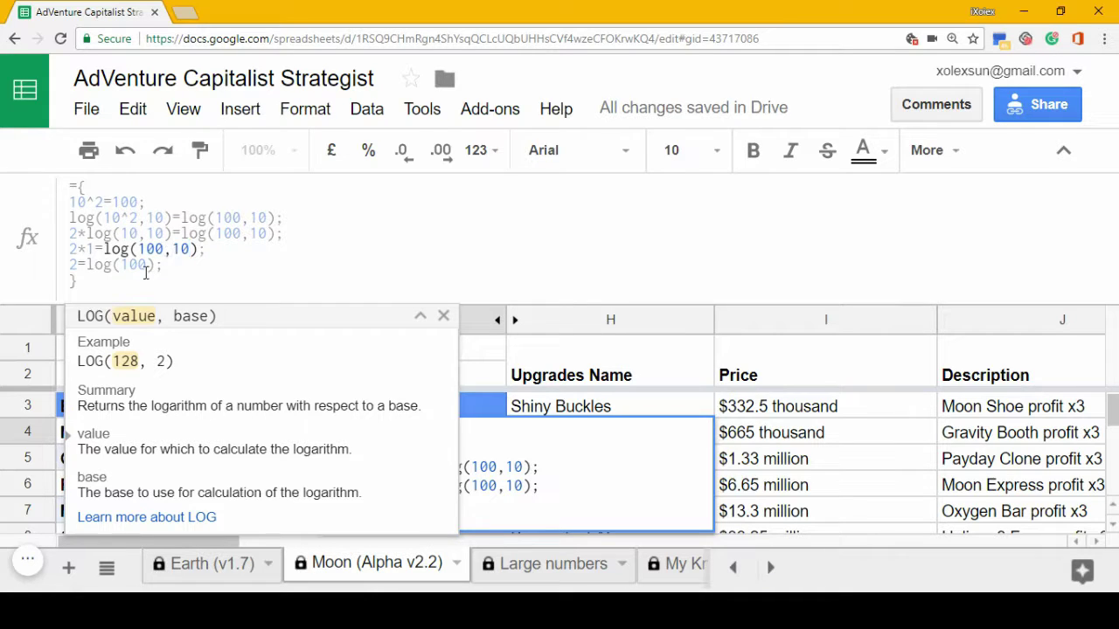
key("ctrl+End")
left_click(149, 265)
type(",10")
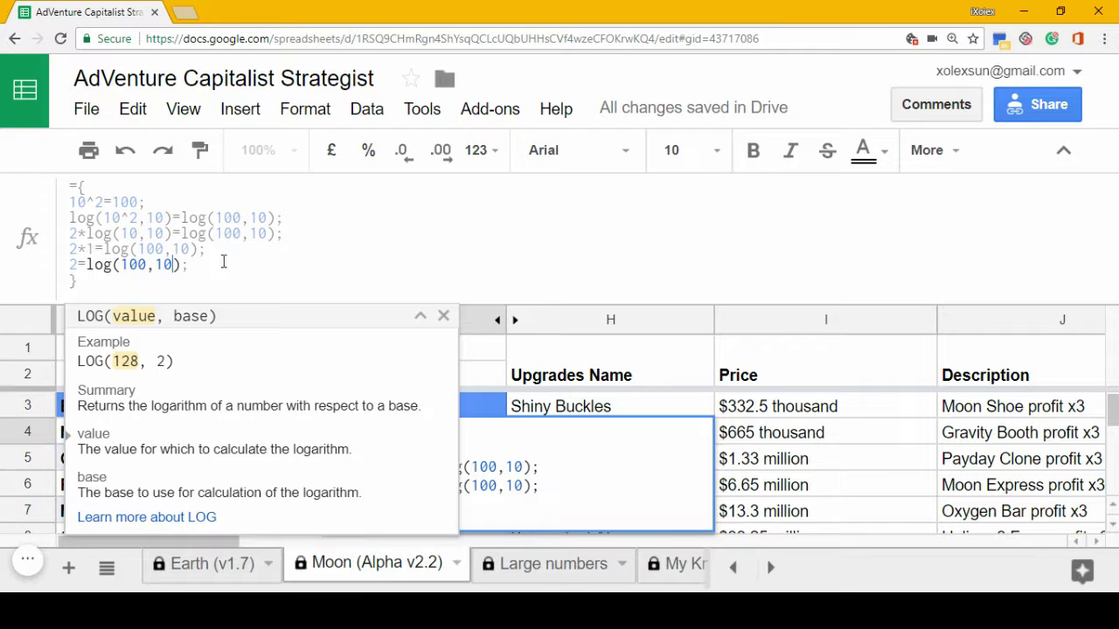
Add the row log(100,10)=log(100,10); on a new line before the closing brace
left_click(243, 276)
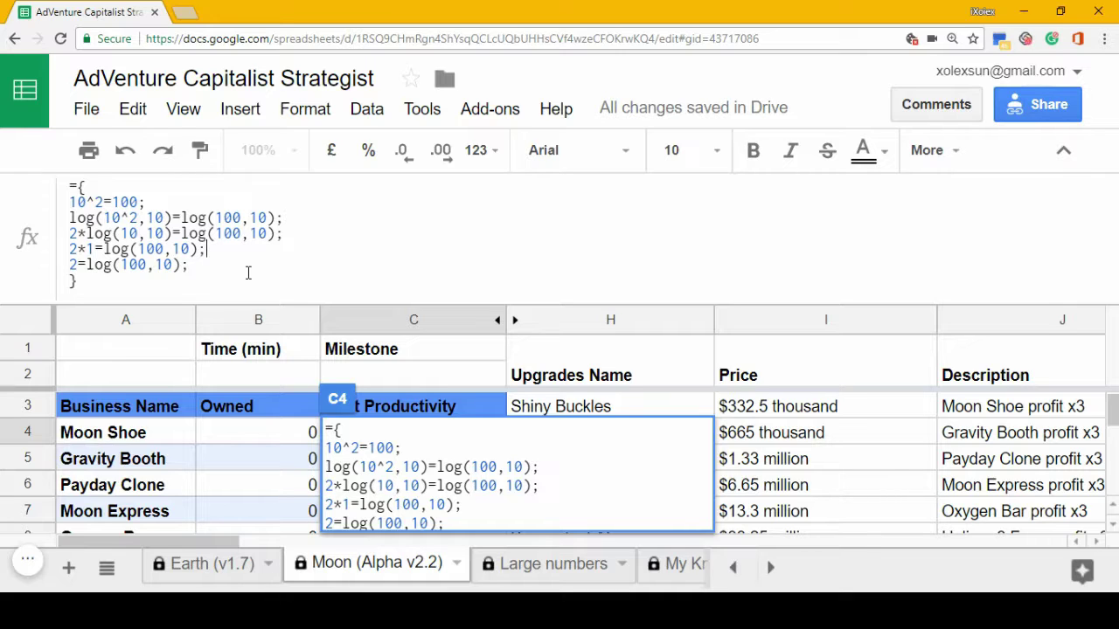
left_click(201, 260)
key("ctrl+Return")
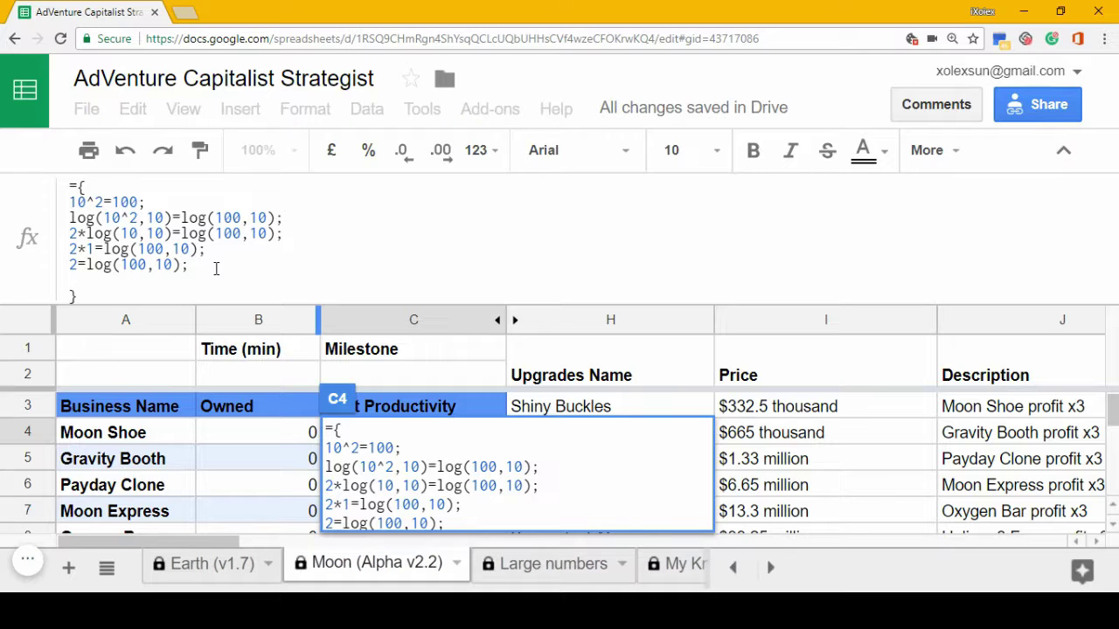
type("log(100,")
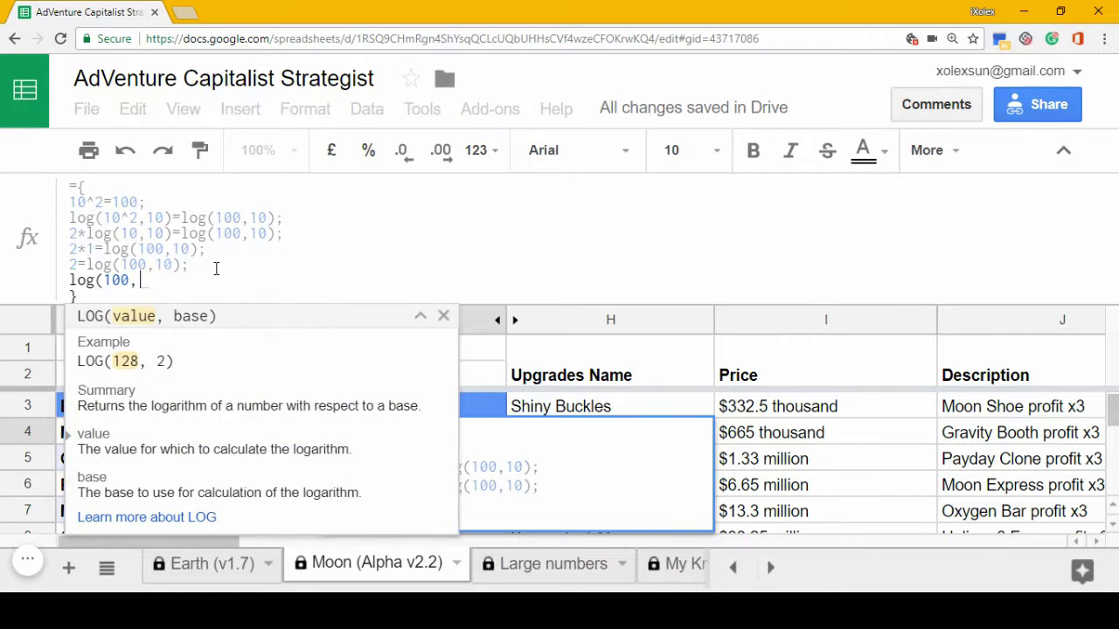
type("10)=log(100,10)=log(")
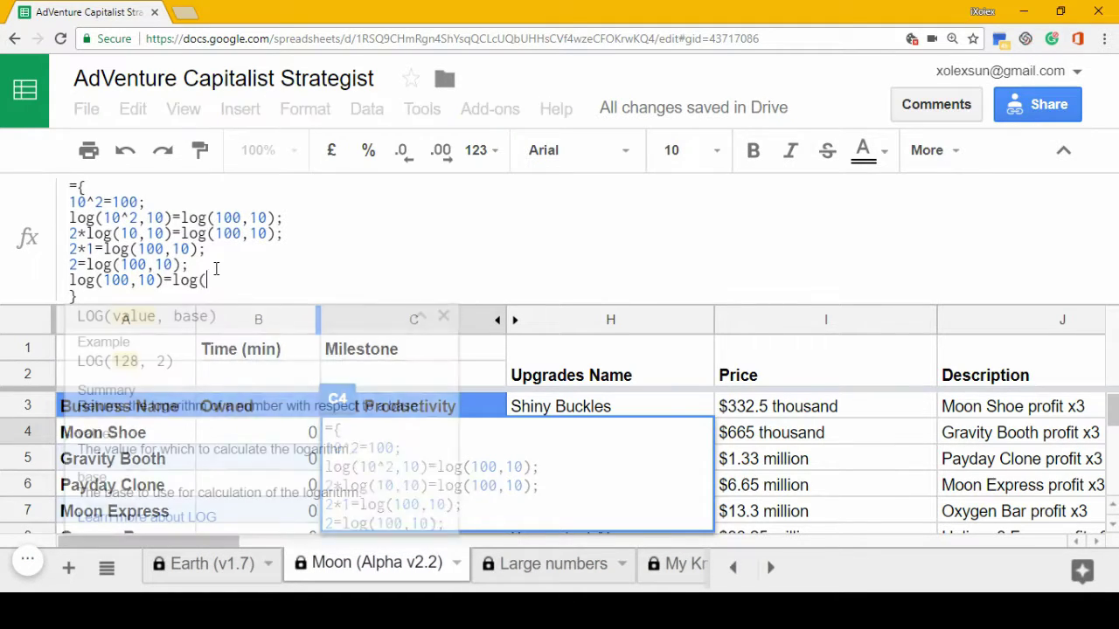
type("100,10);")
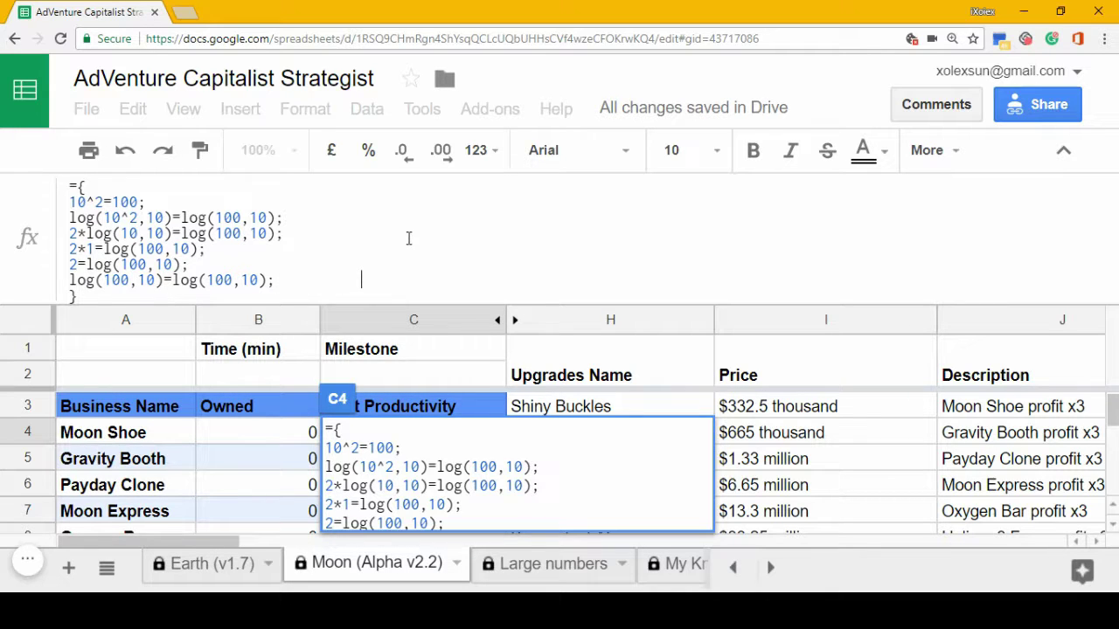
Write the side note log(2)+log(3)=log(6) ---> beside the array's last row, set apart by spaces
type("log(2")
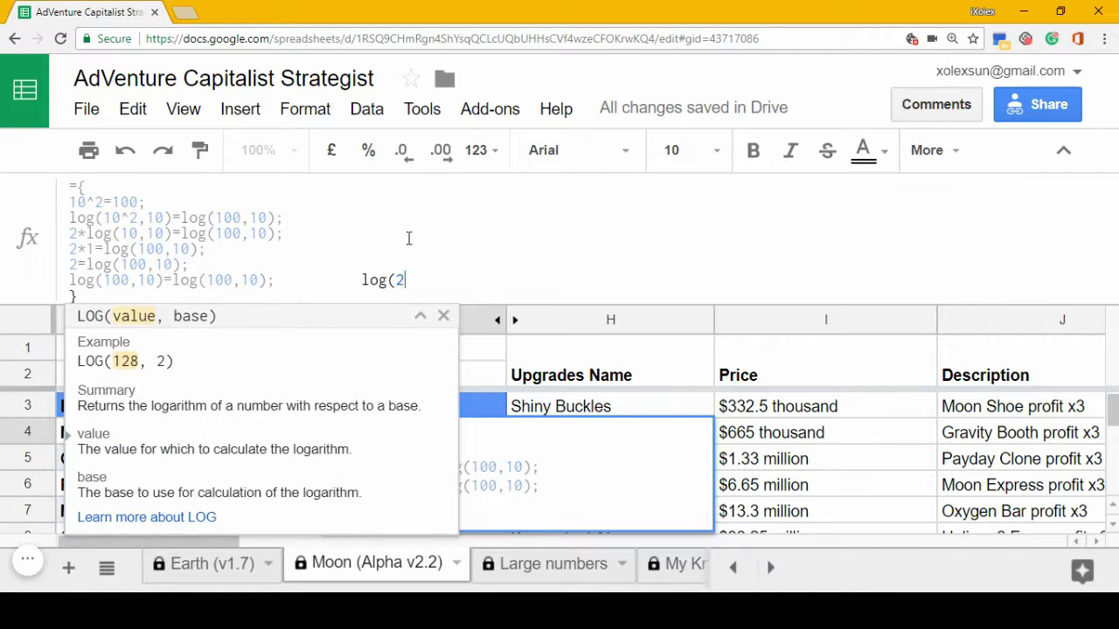
type(")")
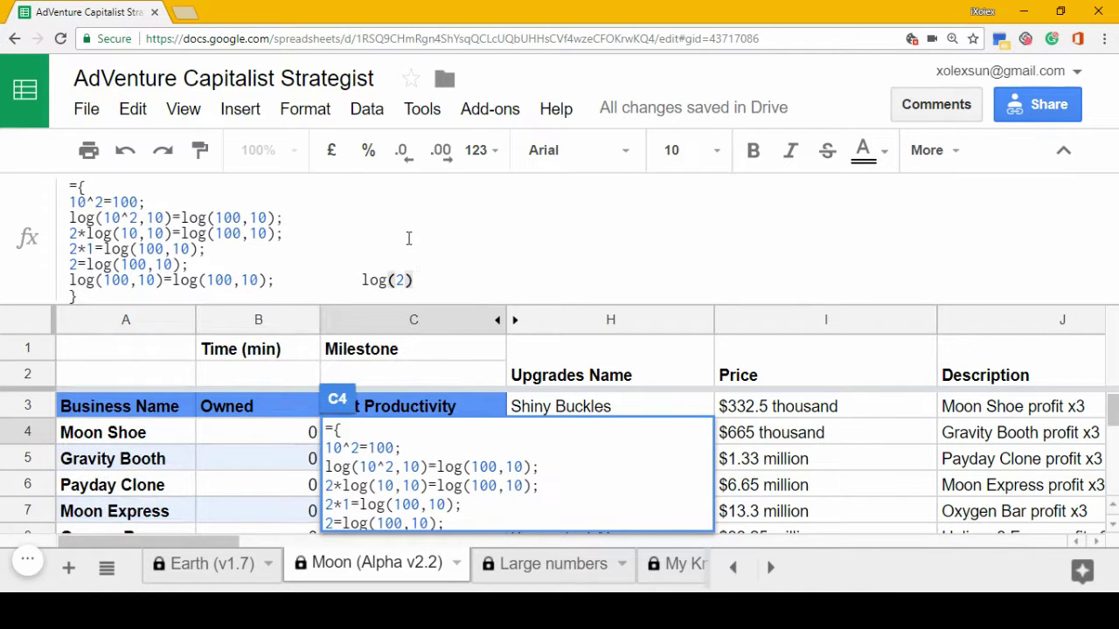
type("+log(3)")
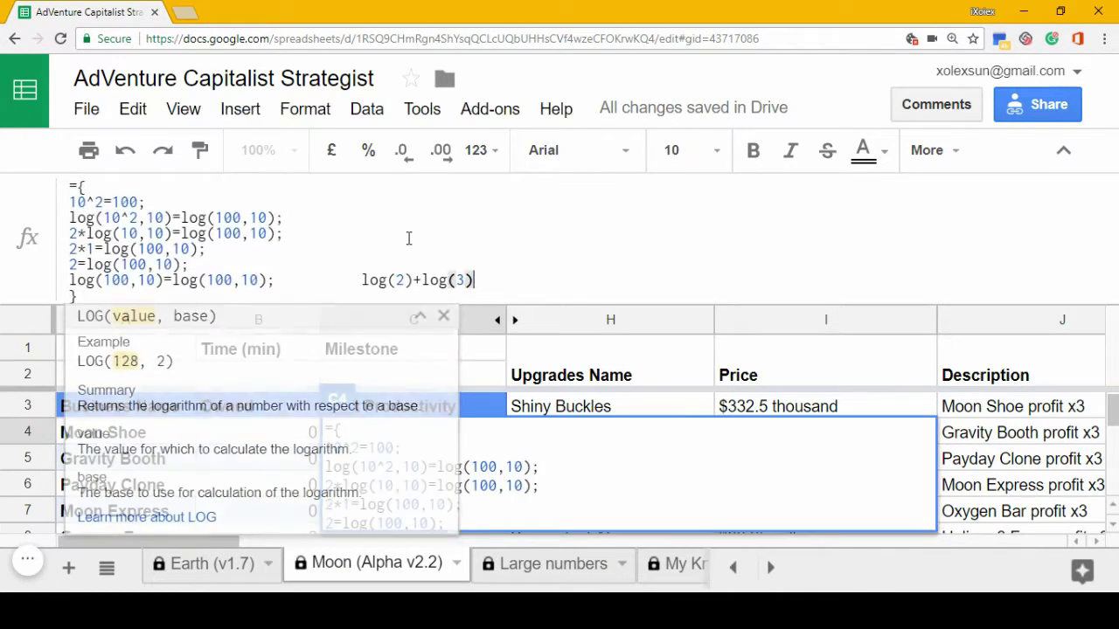
type("=log(")
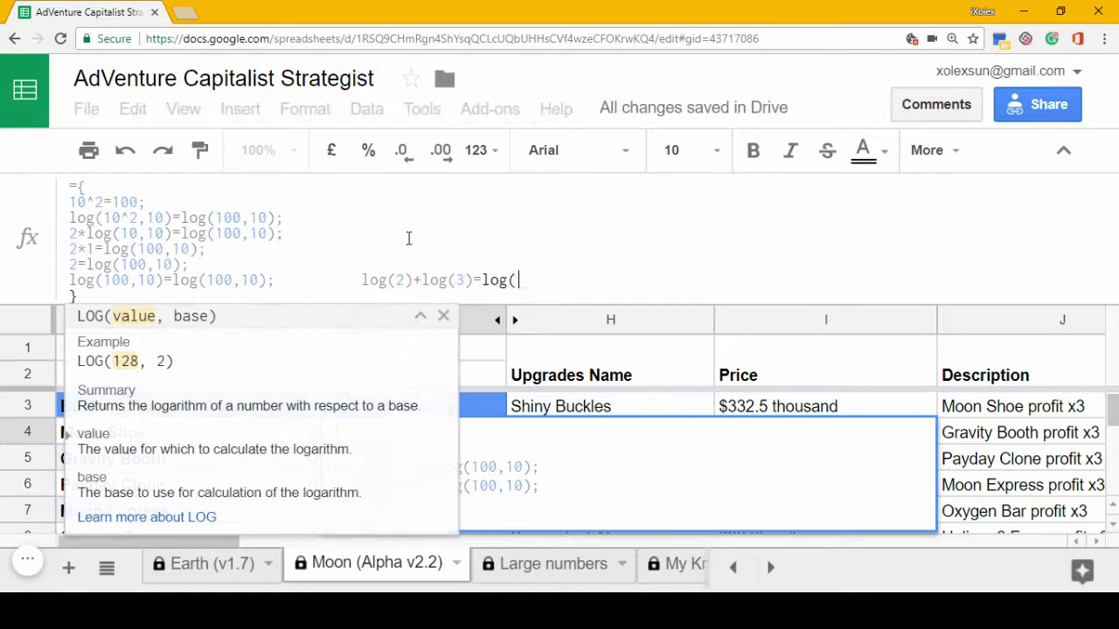
type("6) --->")
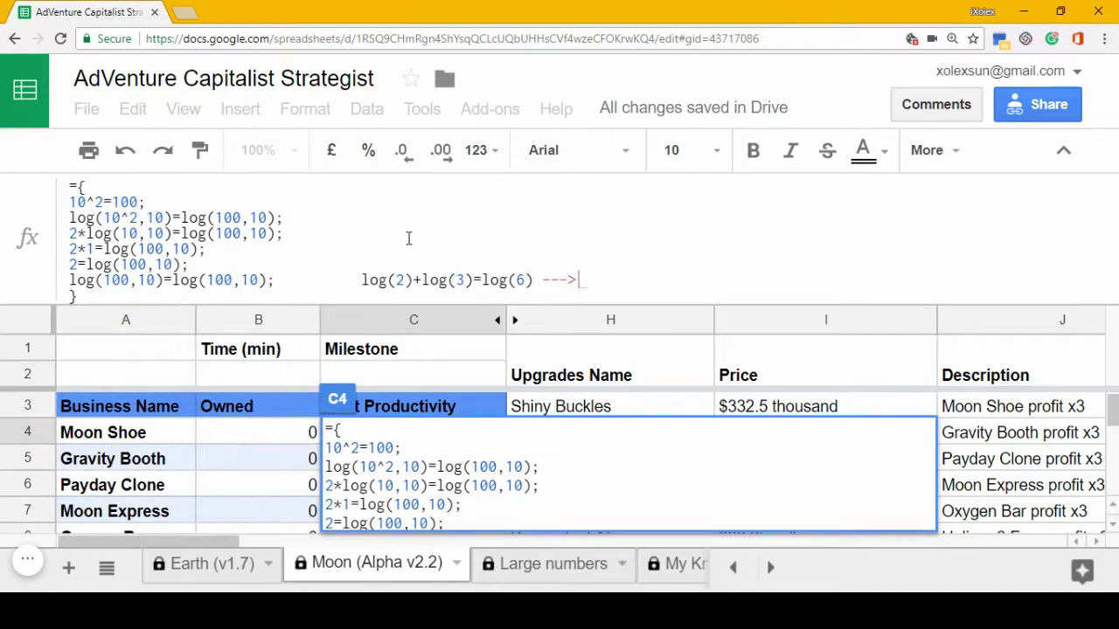
type(" log(")
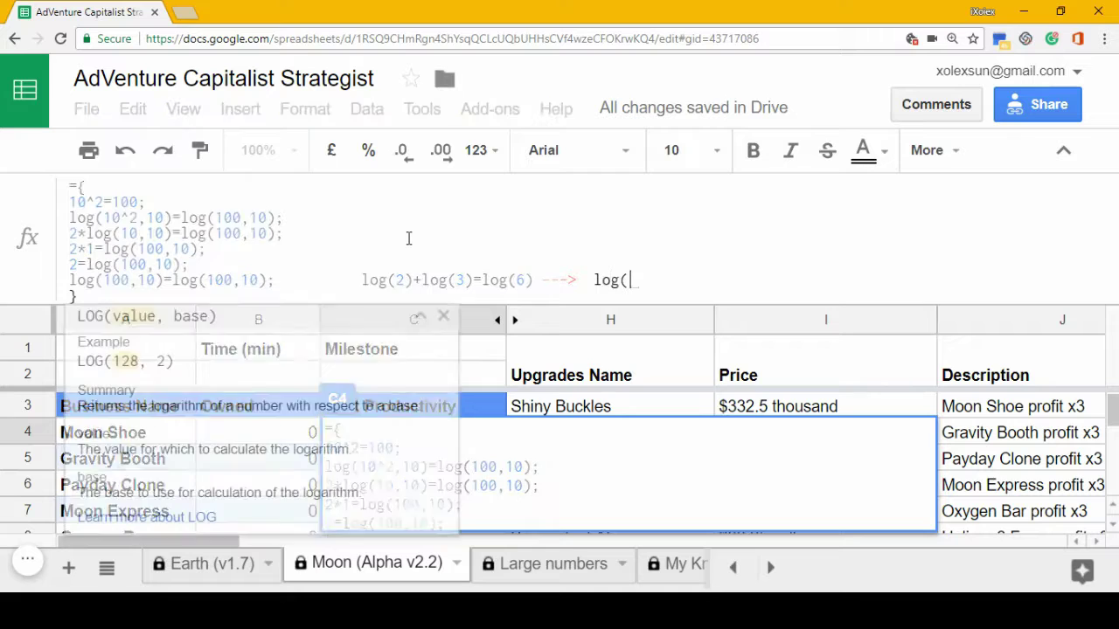
key("BackSpace")
key("BackSpace")
key("BackSpace")
key("BackSpace")
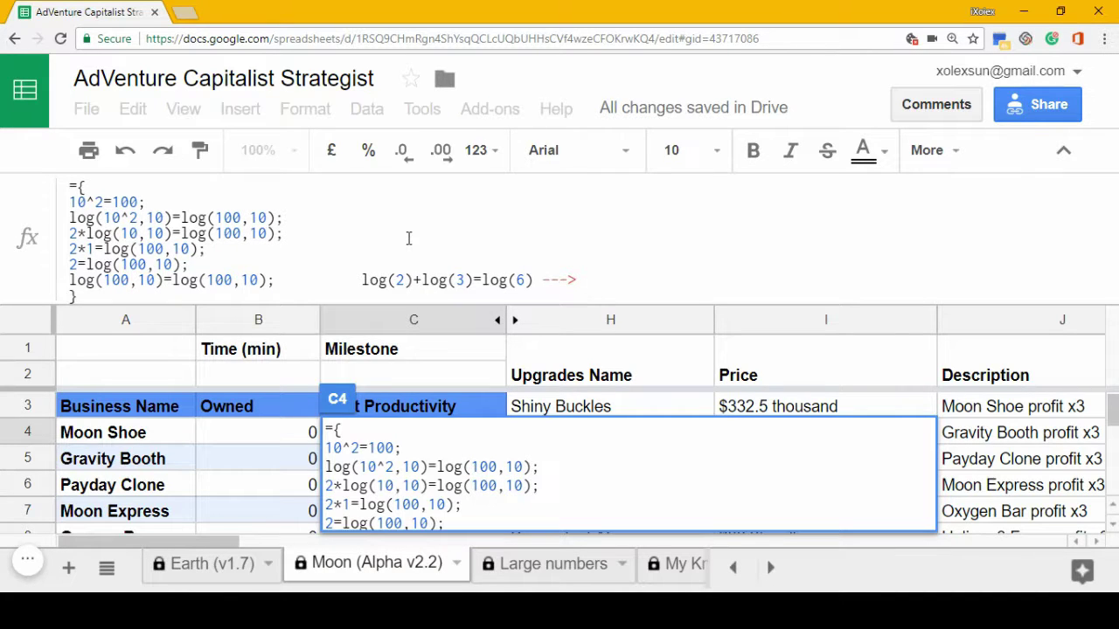
Complete the side note after the arrow with log(6)=6
type("log(6")
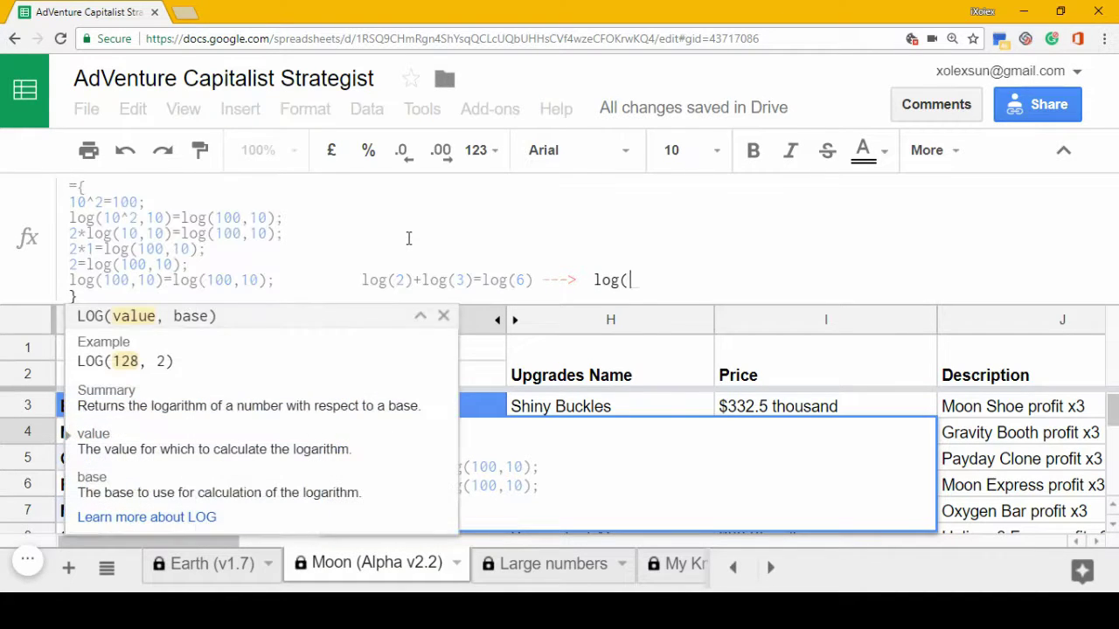
type(")=6")
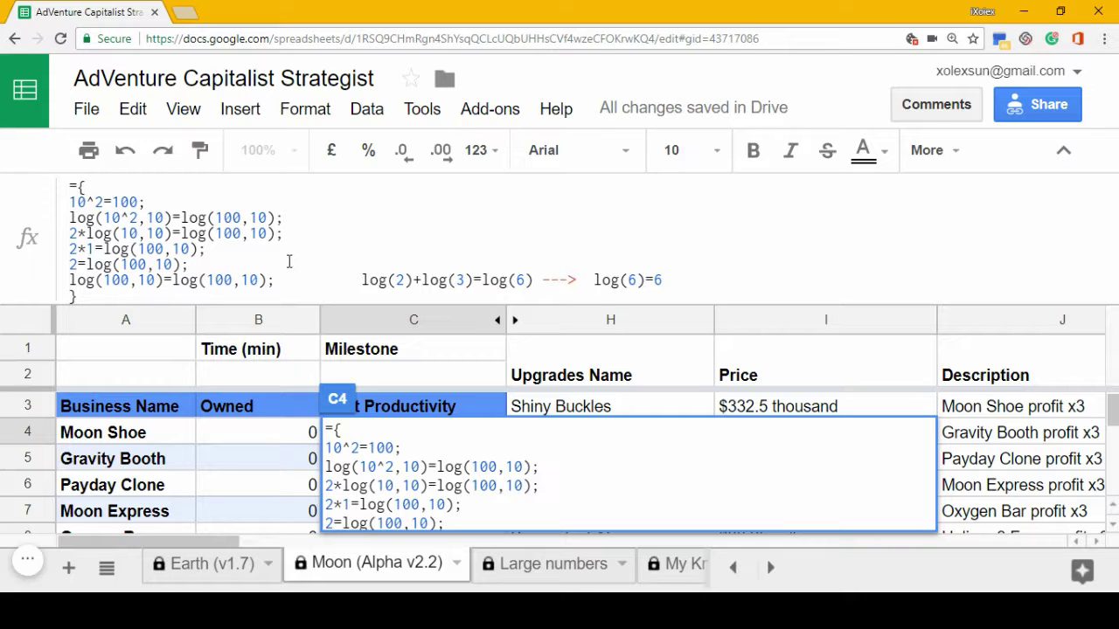
Remove all rows and the side note from the C4 array, keeping only the ={ and } lines with a blank line between
left_click_drag(285, 285, 71, 185)
left_click(649, 278)
left_click_drag(680, 280, 63, 220)
key("BackSpace")
key("BackSpace")
key("BackSpace")
key("BackSpace")
key("BackSpace")
key("BackSpace")
key("BackSpace")
key("BackSpace")
key("BackSpace")
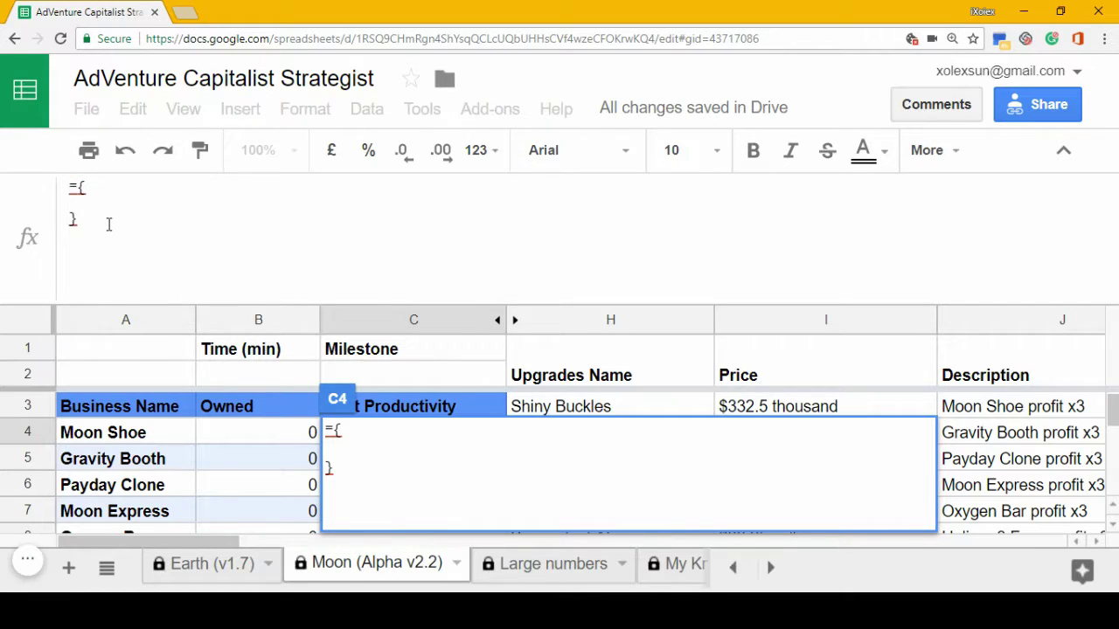
Write log(6,10)=log(6,10); as the first row of the emptied array
type("log")
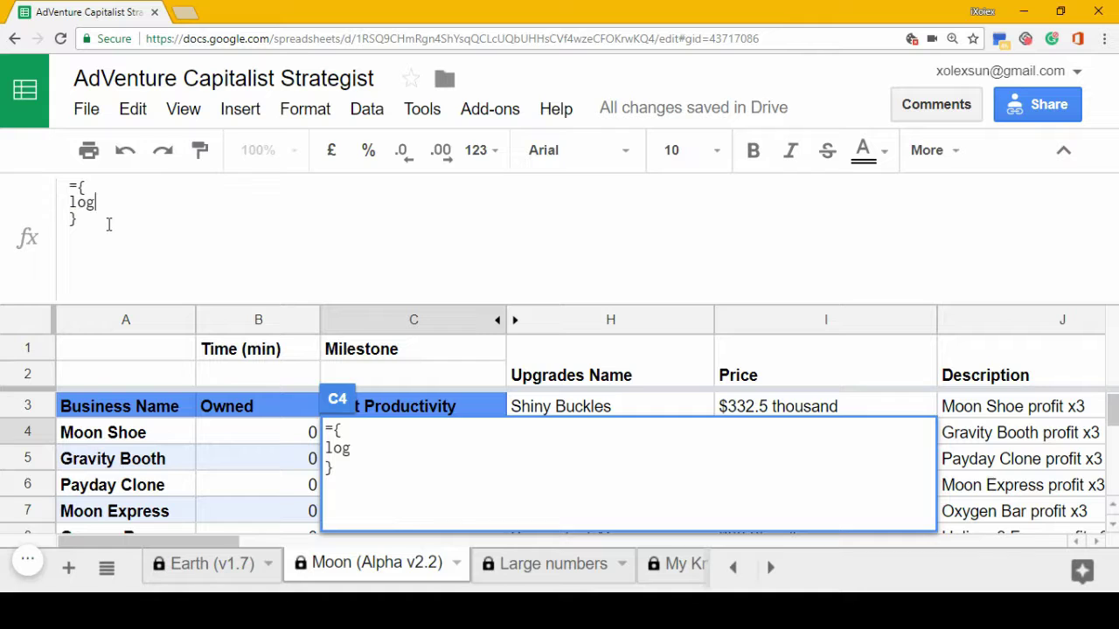
type("(")
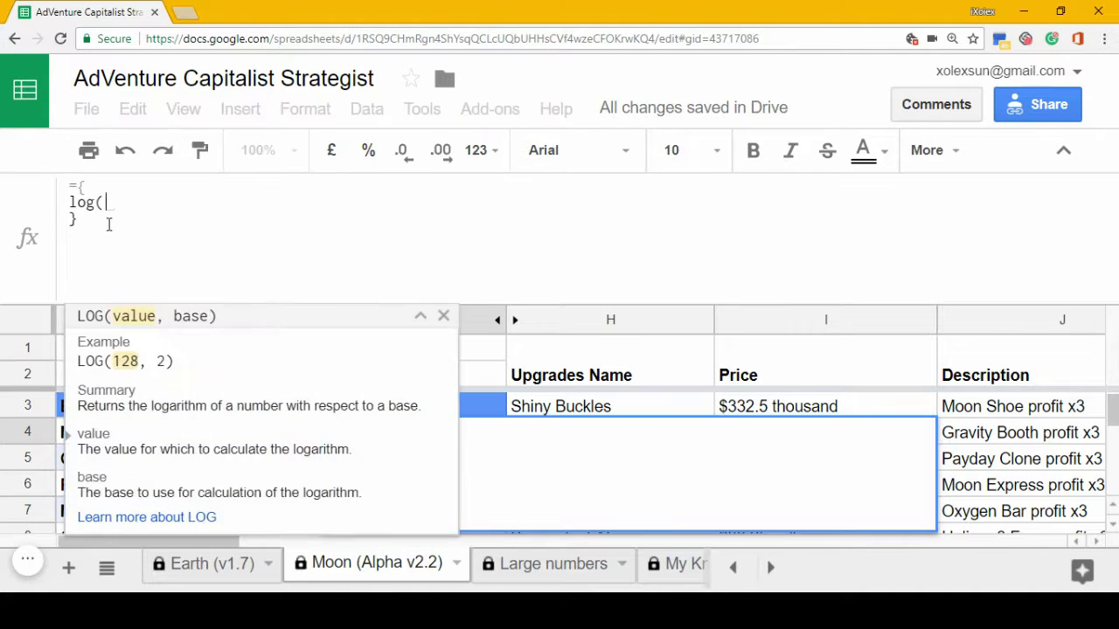
type("6,10)=")
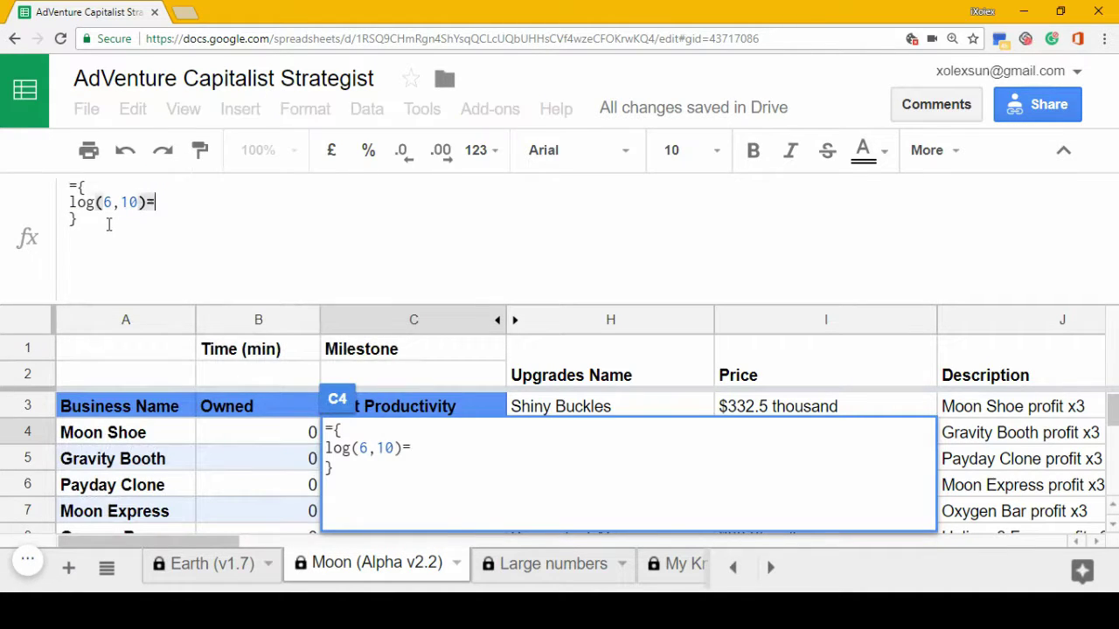
type("log(6,10);")
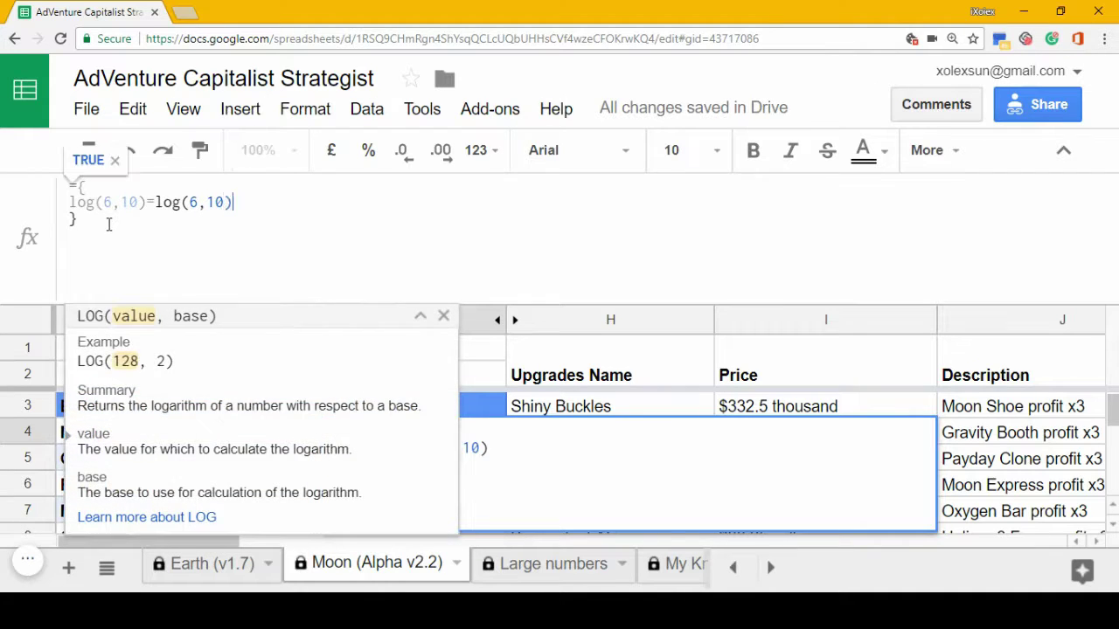
key("BackSpace")
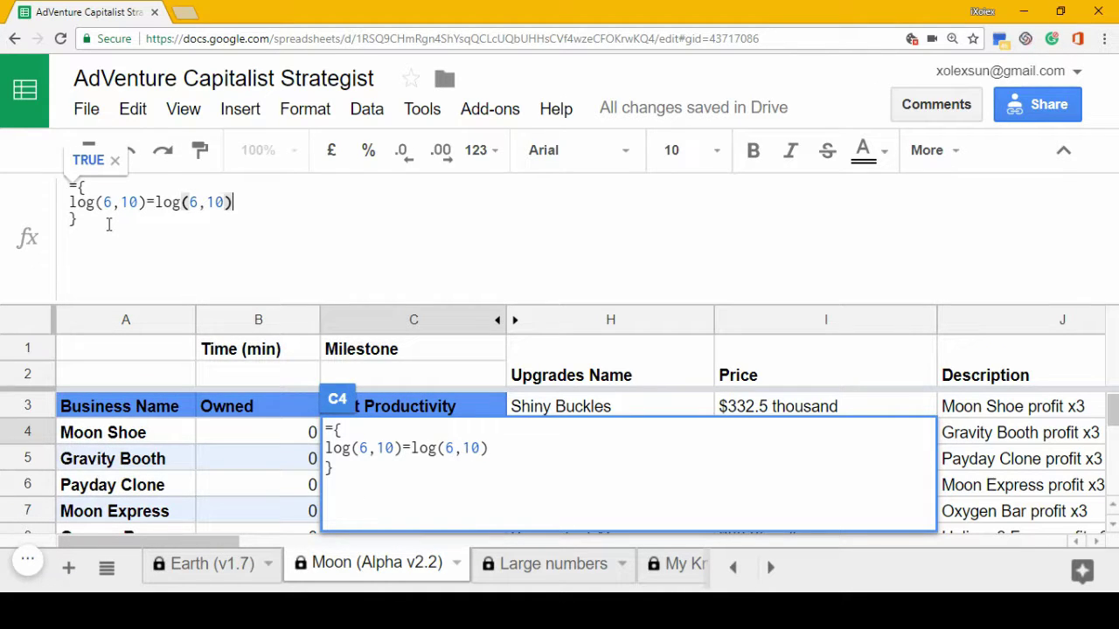
type(";")
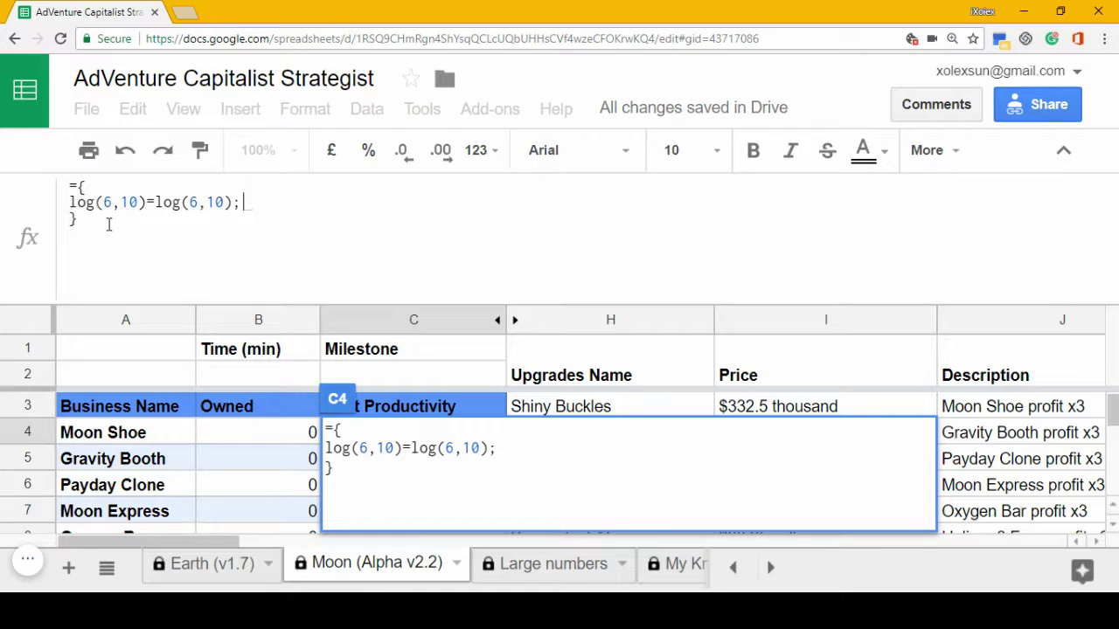
Add a second array row reading log(6,10)*log(10,10)=log(6,10);
key("ctrl+Return")
type("log(6,1")
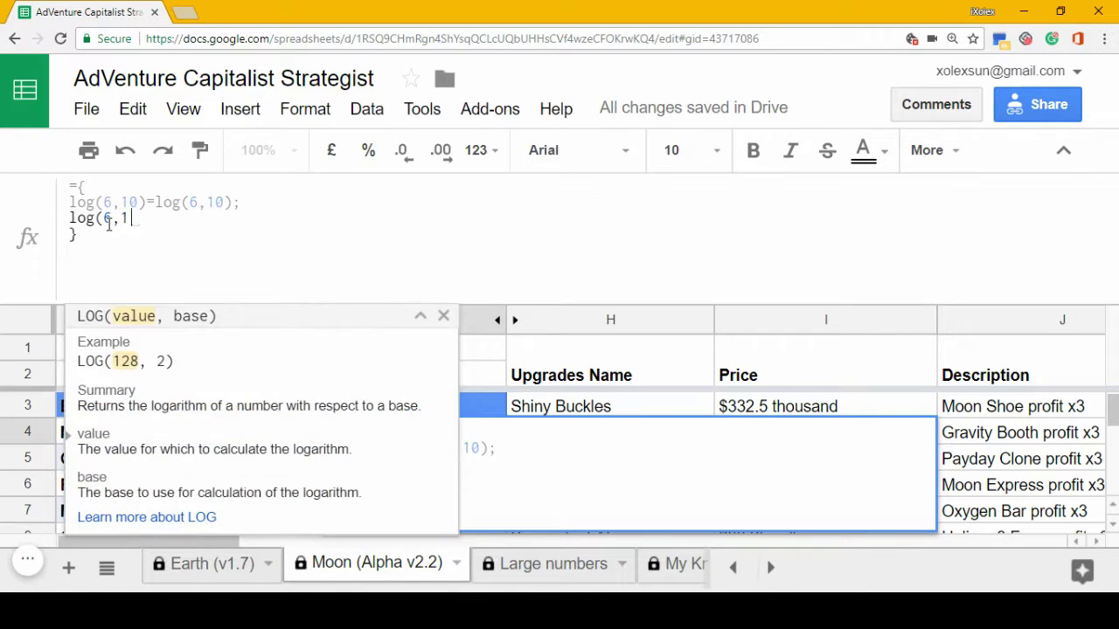
type("0)*log")
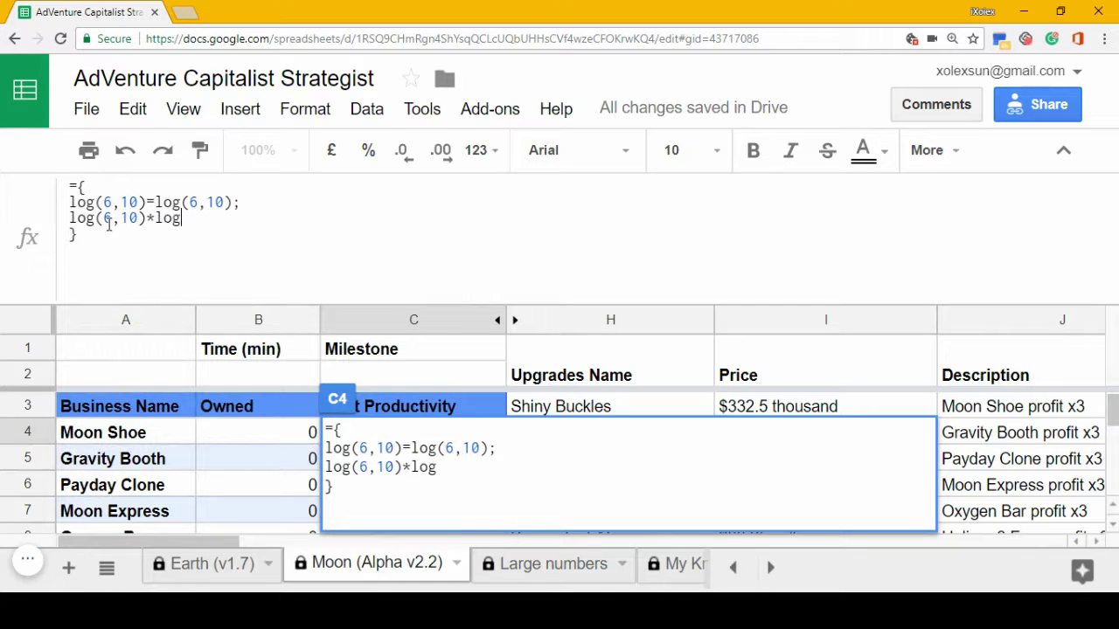
type("(10,10)")
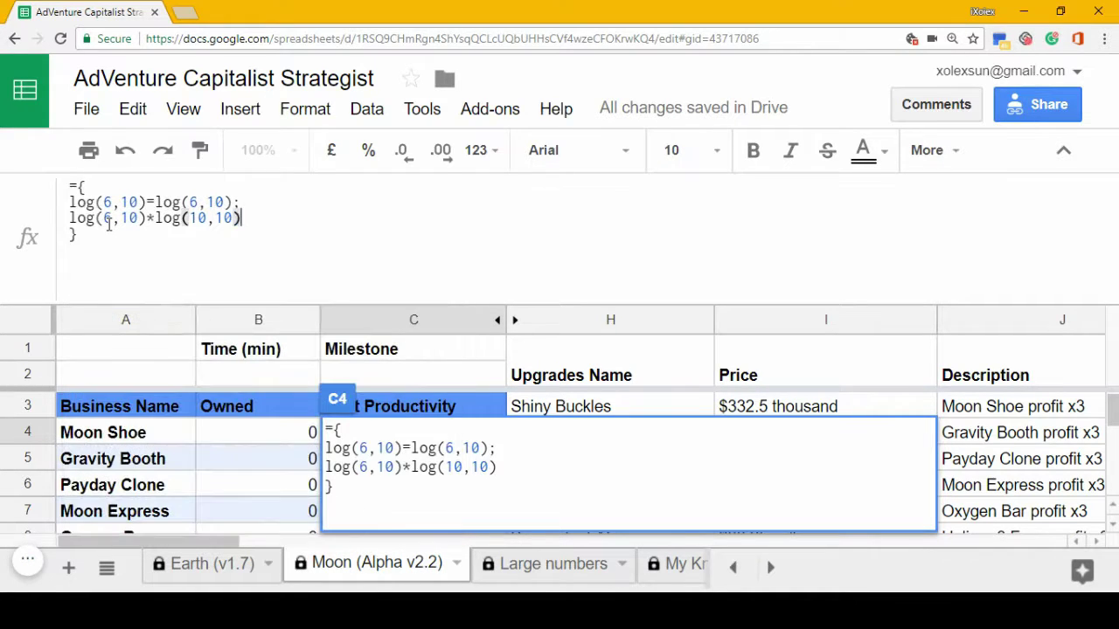
type("=")
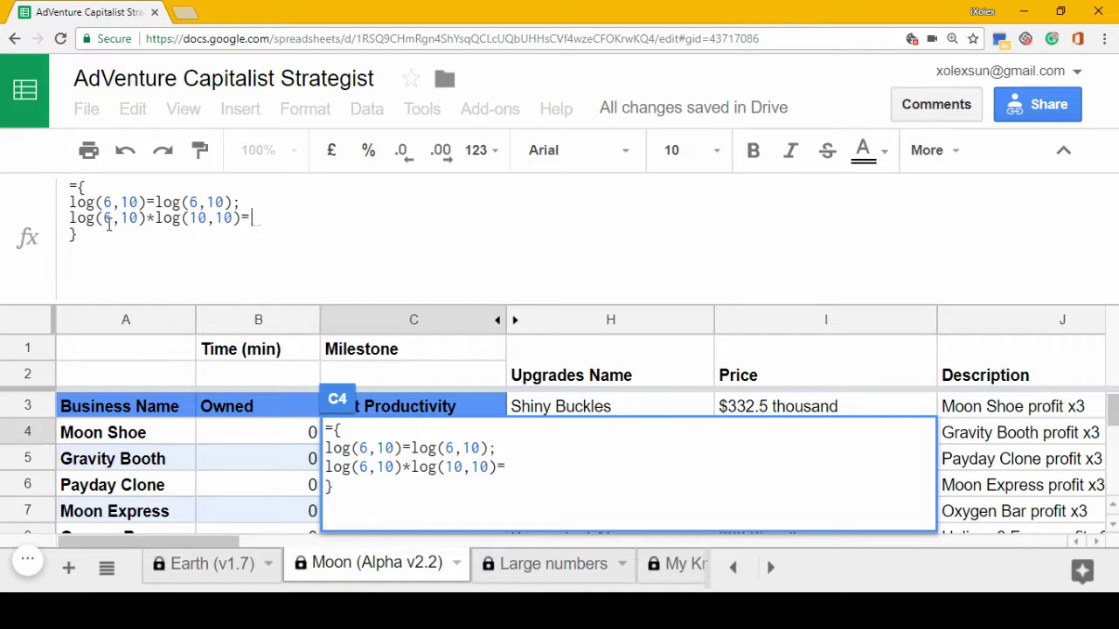
type("log(")
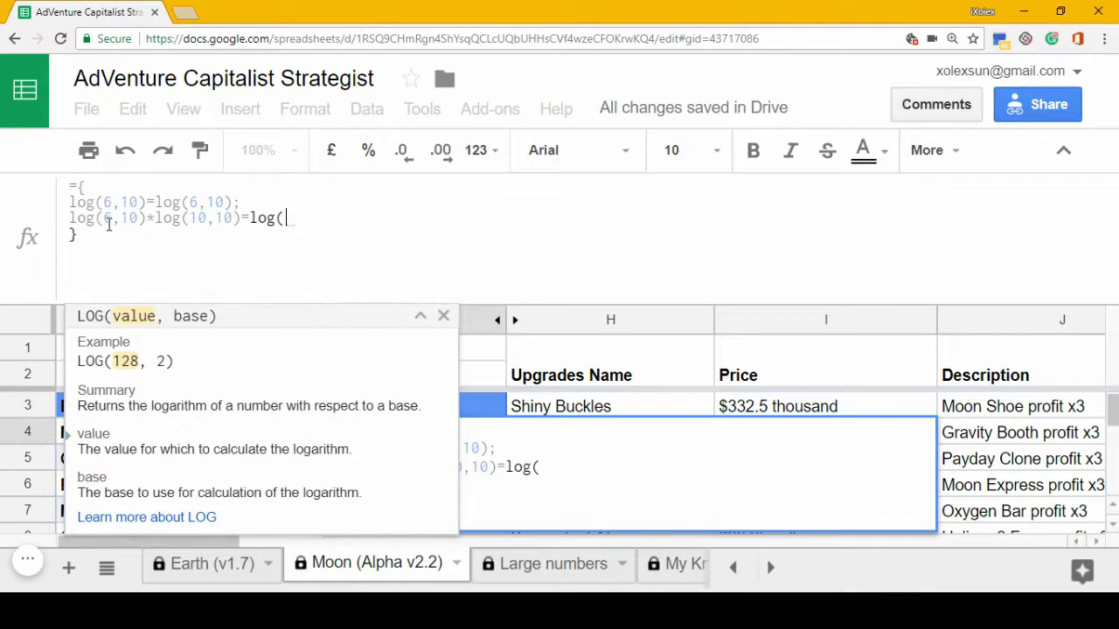
type("6,10);")
Add a third array row reading log(10^log(6,10),10)=log(6,10);
key("ctrl+Return")
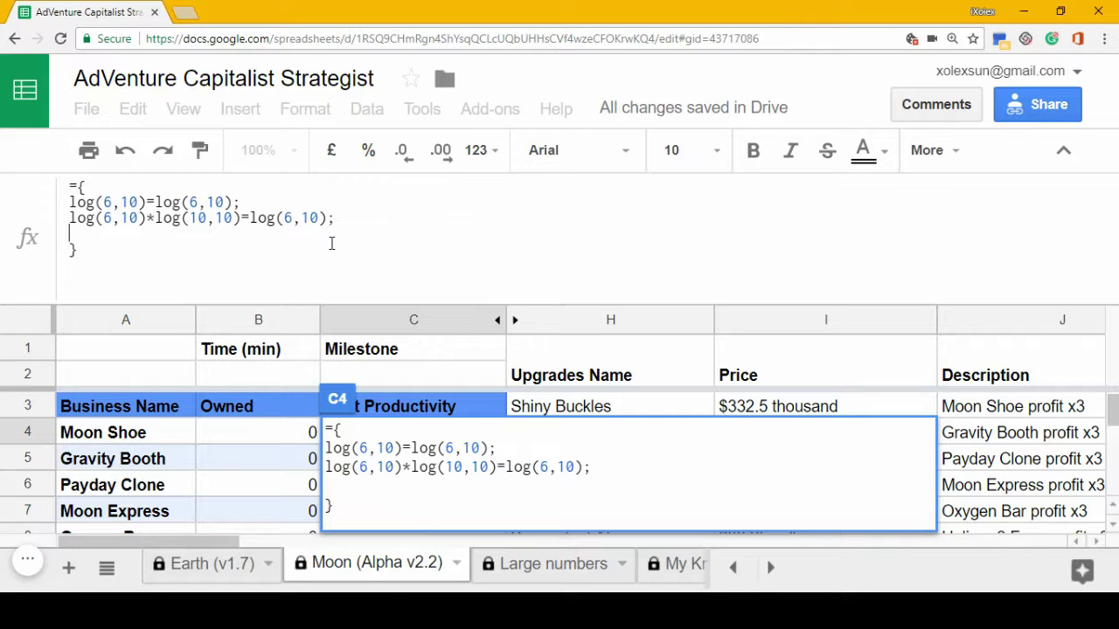
type("log(")
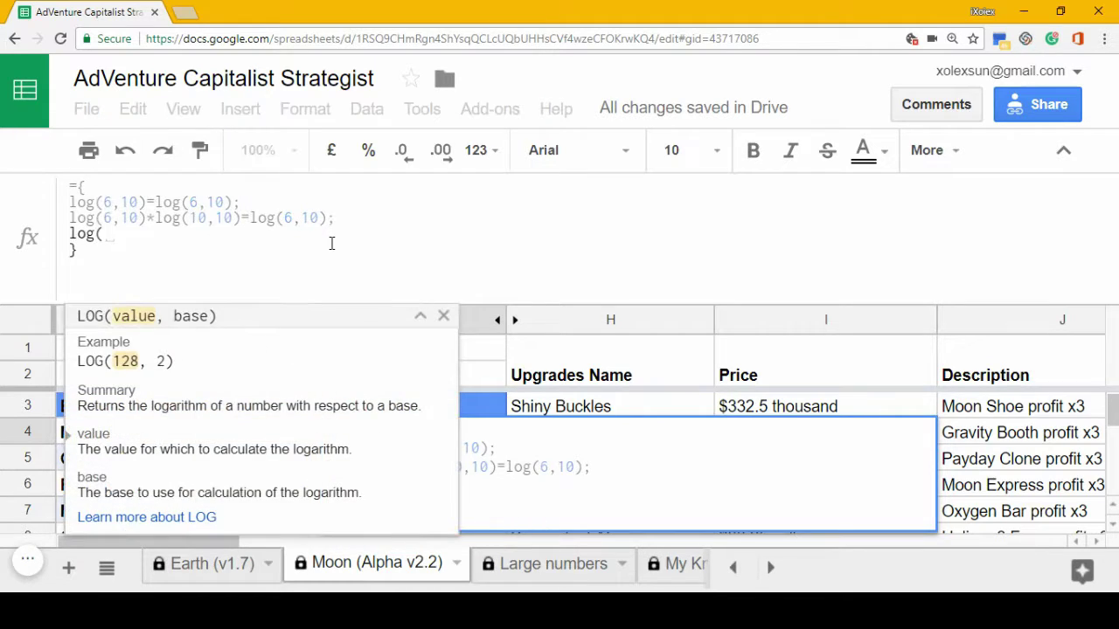
type("10^log(6,10")
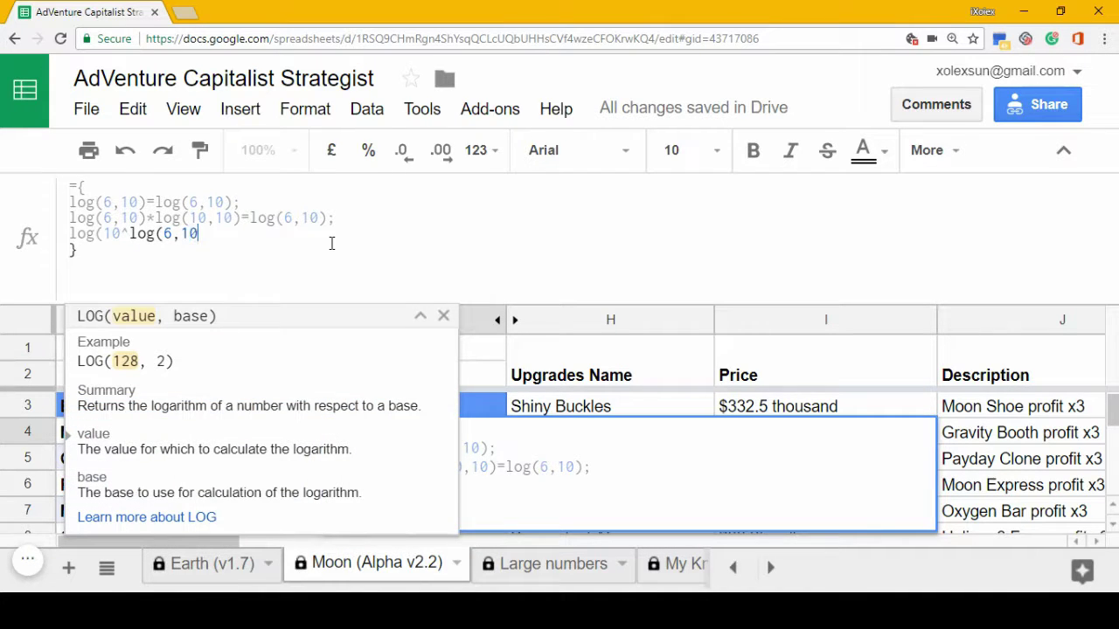
type("),10),10")
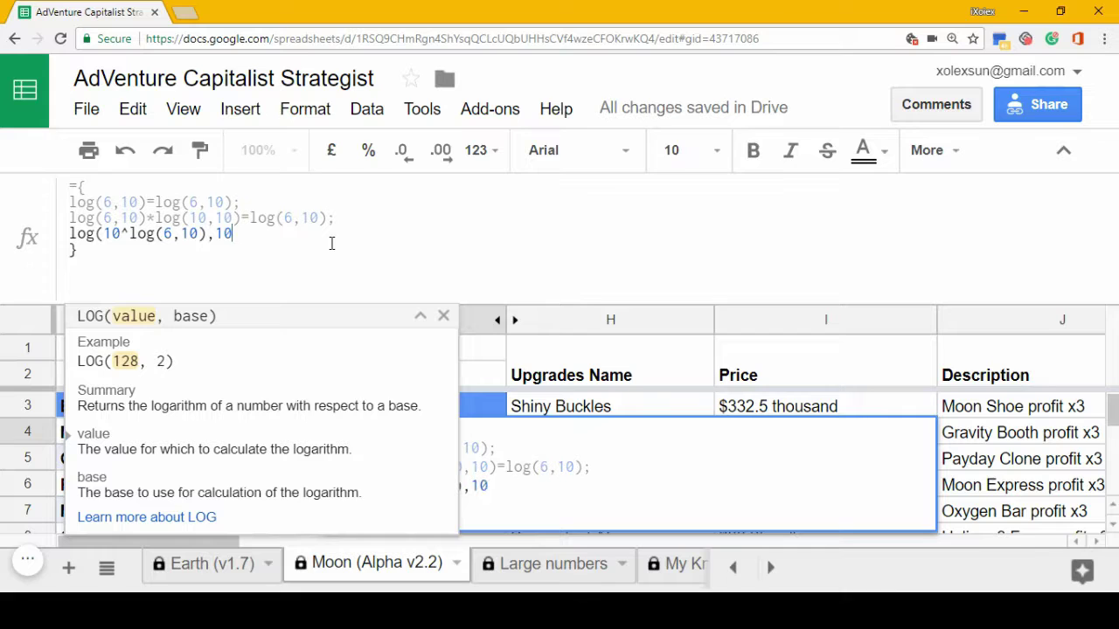
type(")=lo")
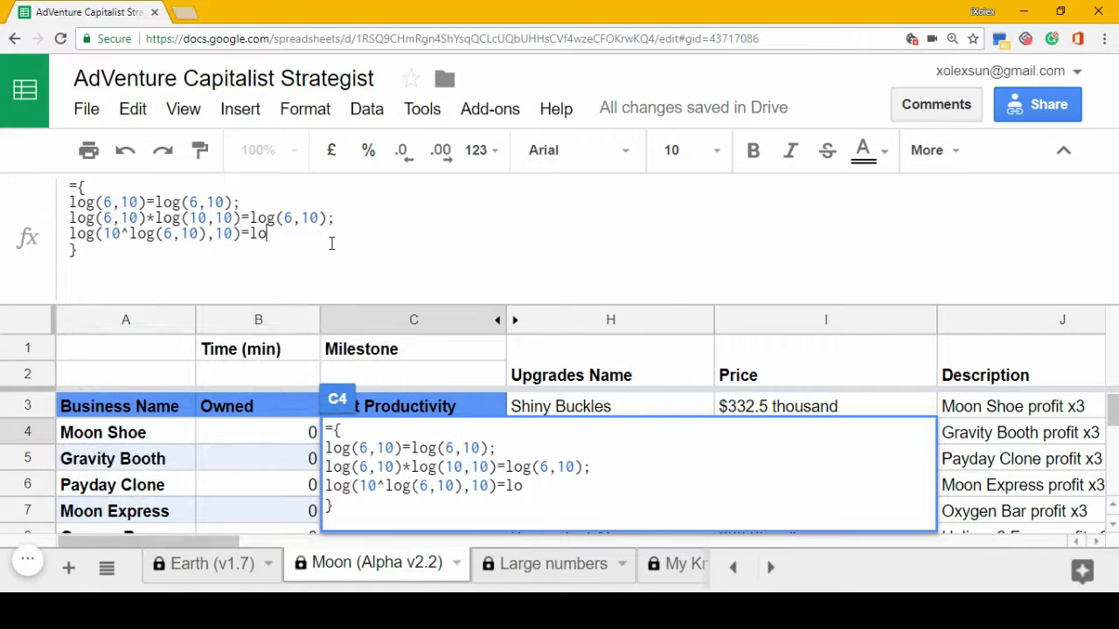
type("g(6,10)")
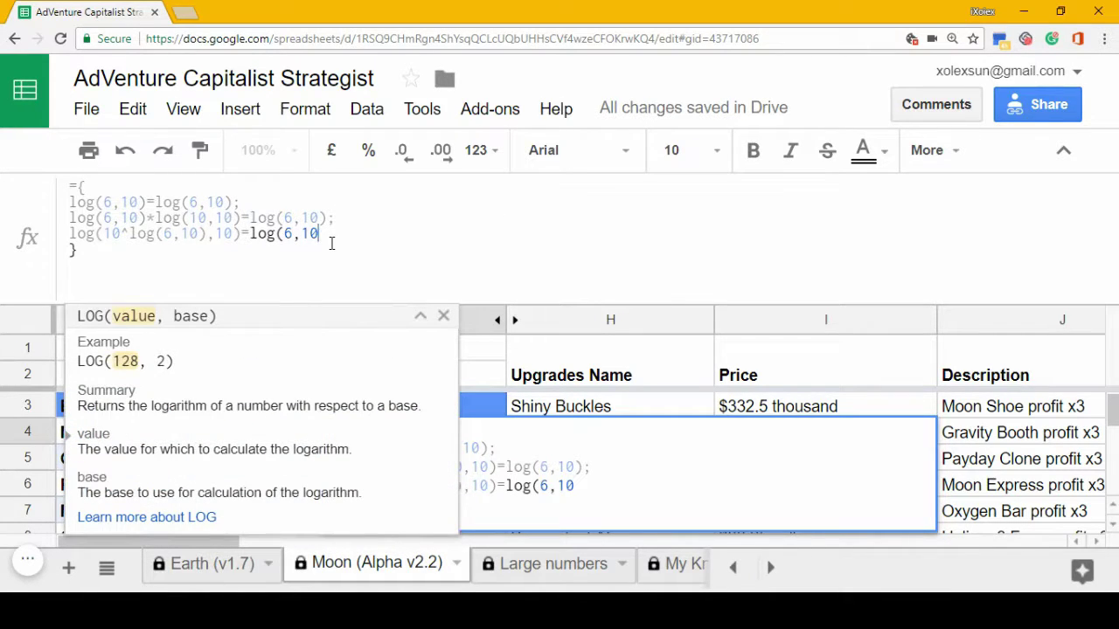
type(";")
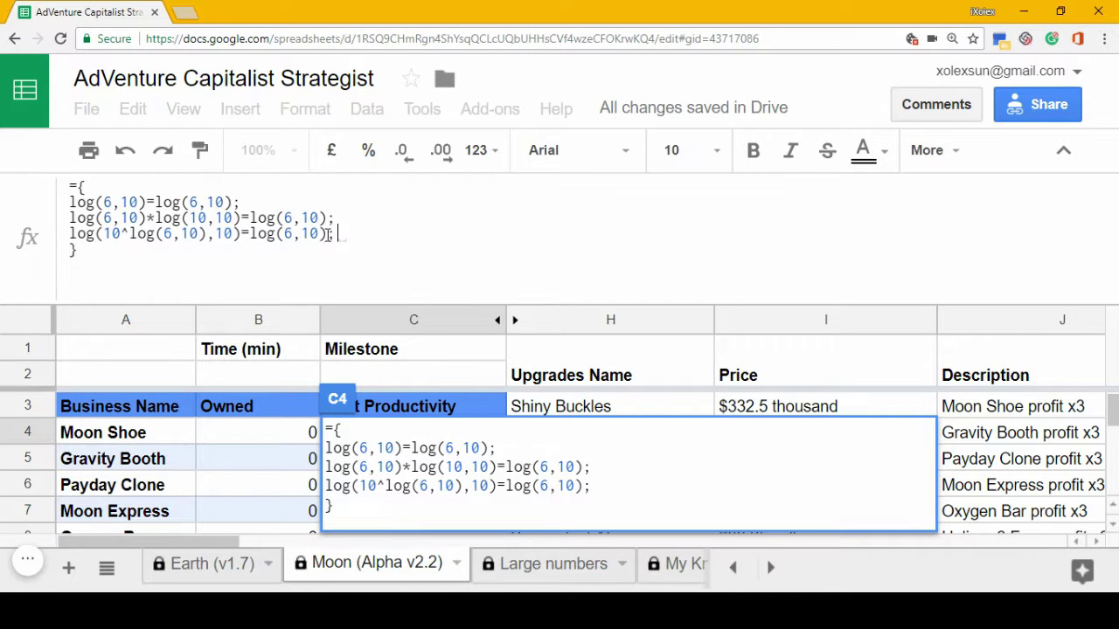
left_click_drag(328, 234, 70, 233)
left_click(359, 238)
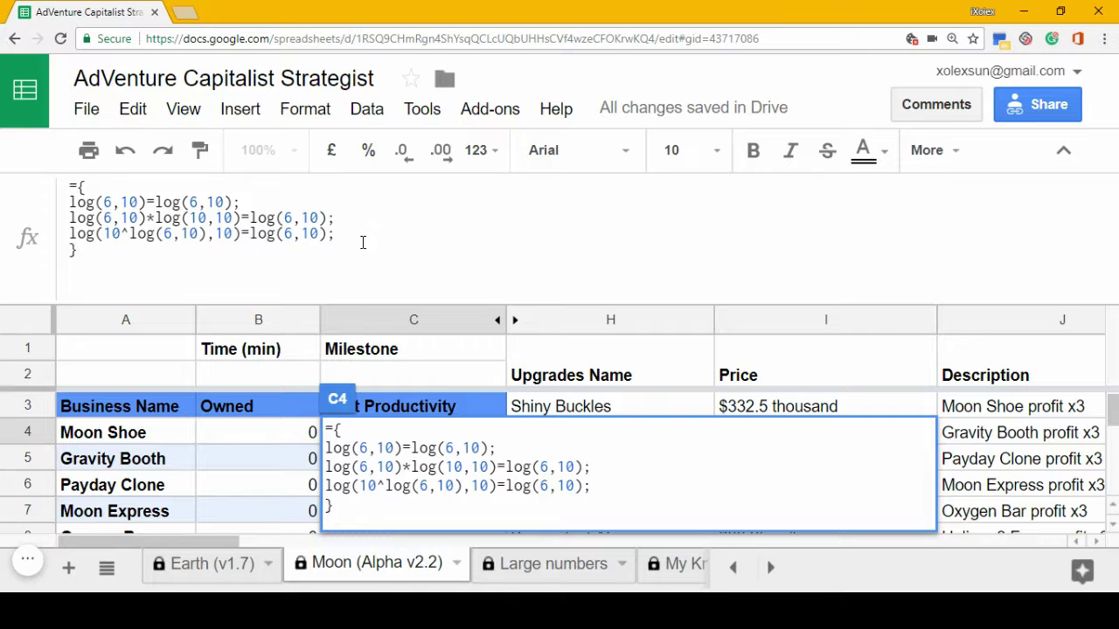
Add the final row 10^log(6,10)=6; before the closing brace and enter the formula
key("ctrl+Return")
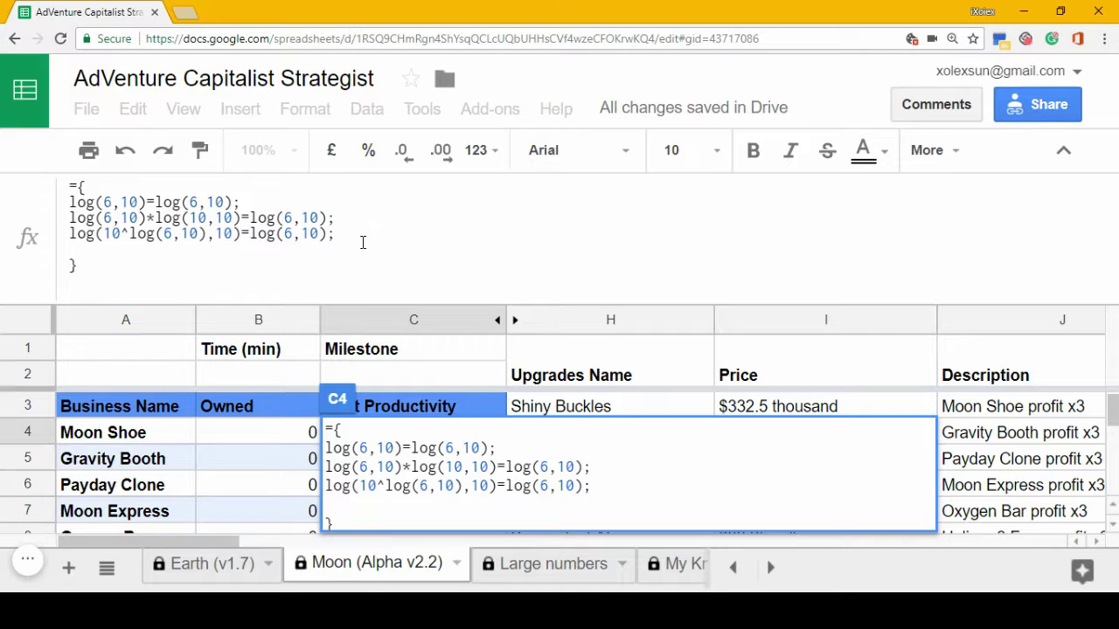
type("10^log(6,10)")
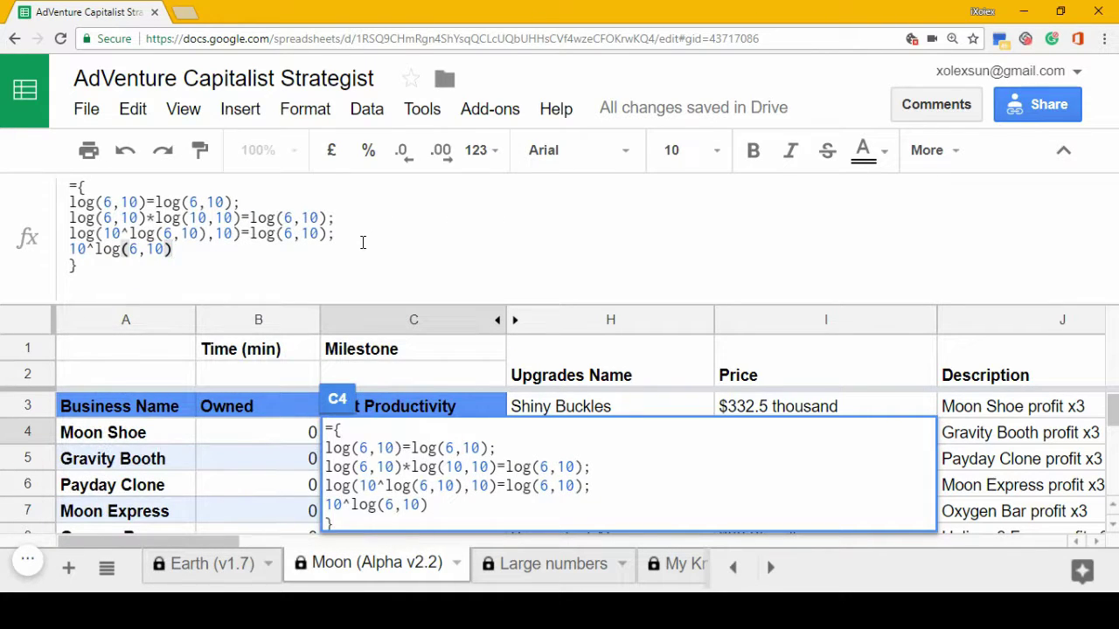
type("=lo")
key("BackSpace")
key("BackSpace")
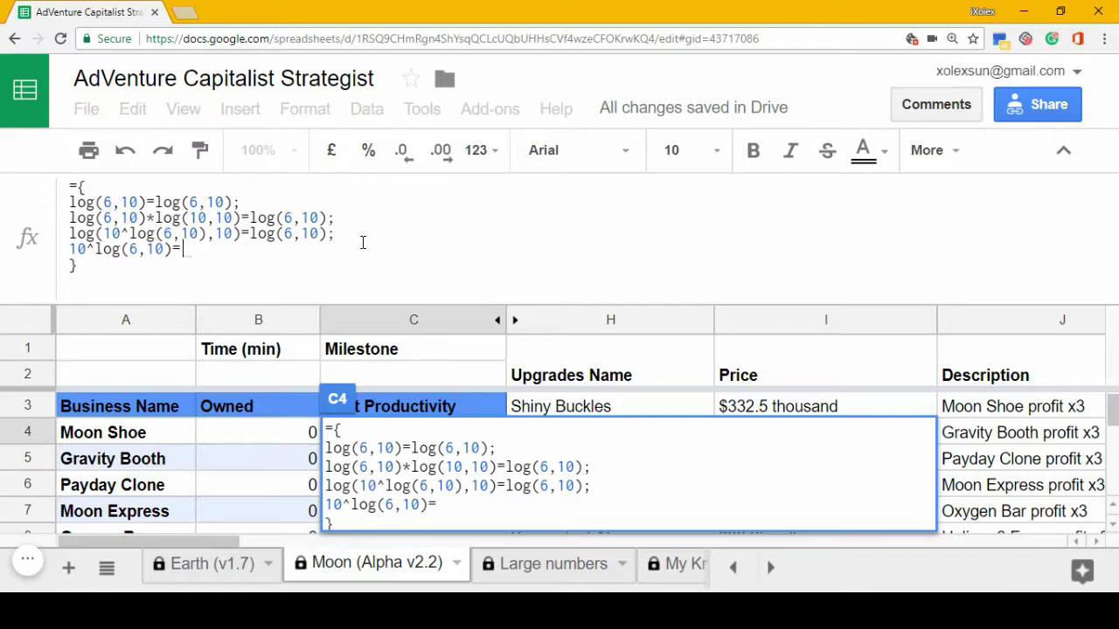
type("6;")
key("Return")
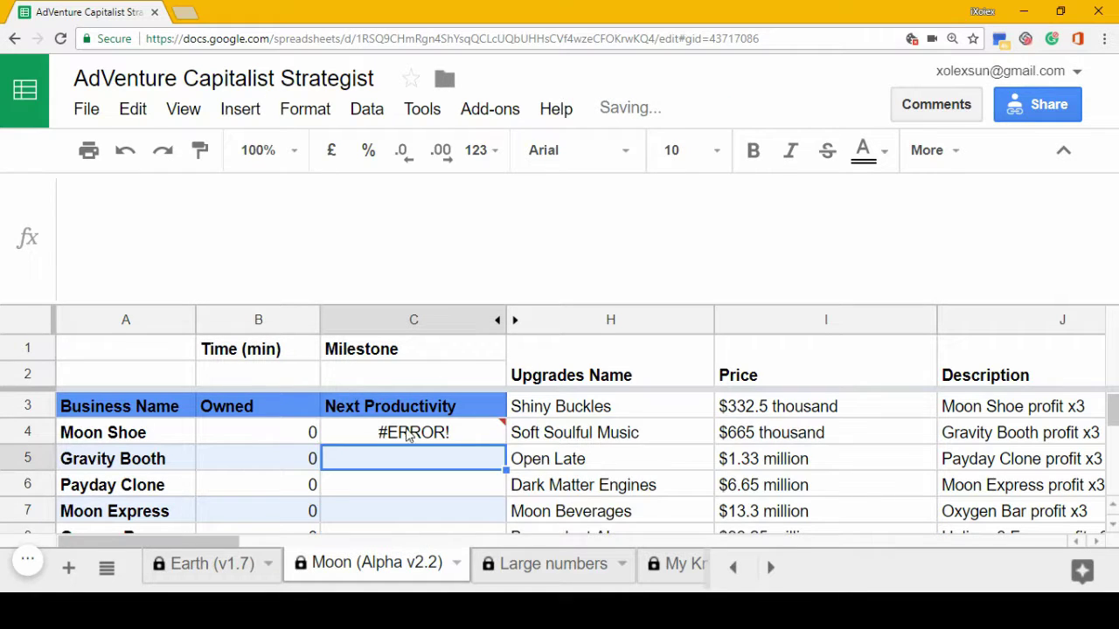
Remove the trailing semicolon after the array's last row in C4, re-enter the formula and check its results
left_click(411, 431)
left_click(223, 254)
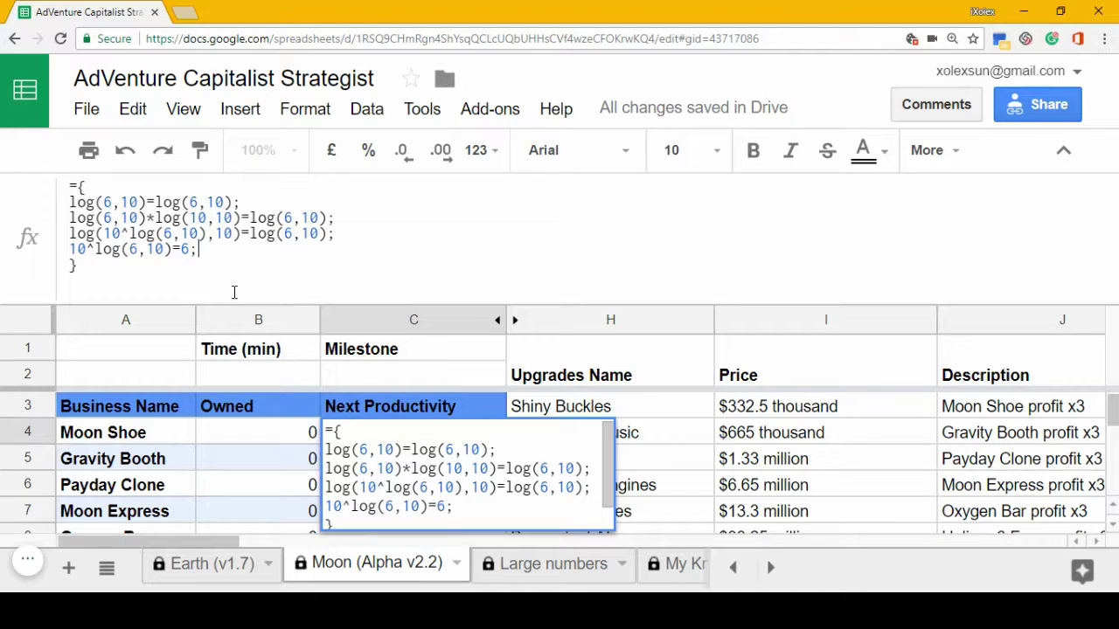
key("BackSpace")
key("Return")
scroll(437, 471, "down", 1)
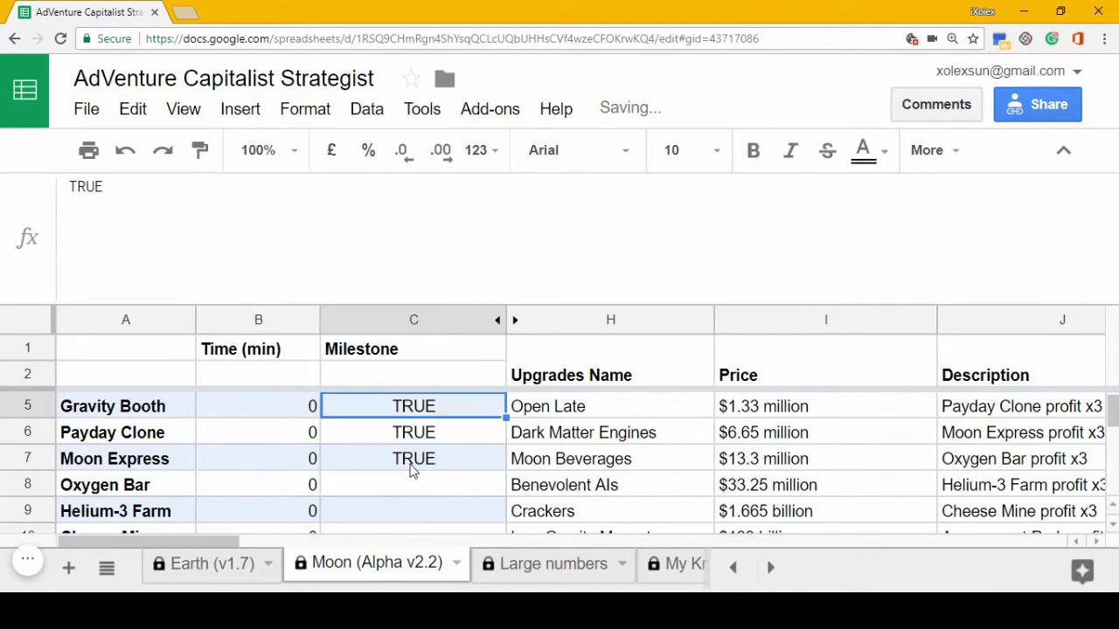
Clear the array from C4 and enter =10^log(5,10) there instead
scroll(409, 450, "up", 1)
left_click(423, 442)
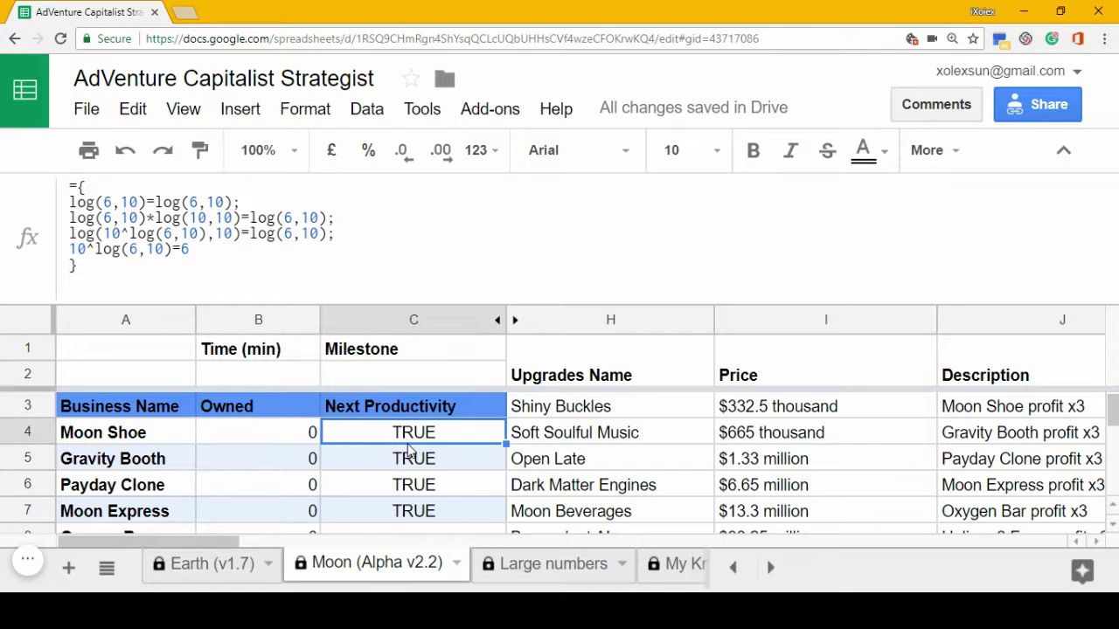
key("Delete")
left_click(204, 219)
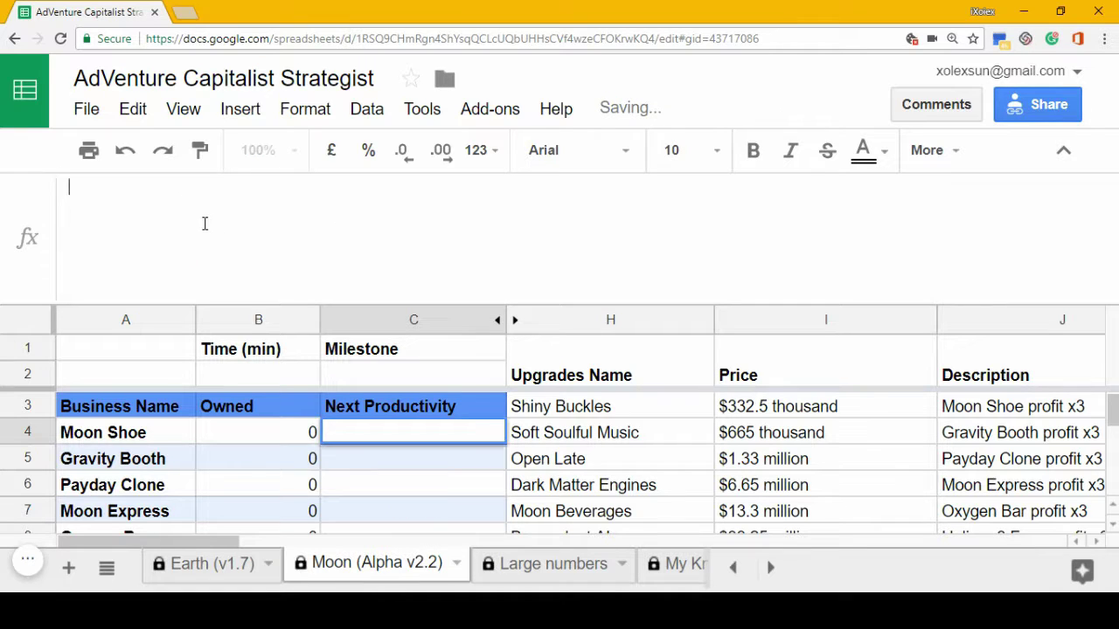
type("=")
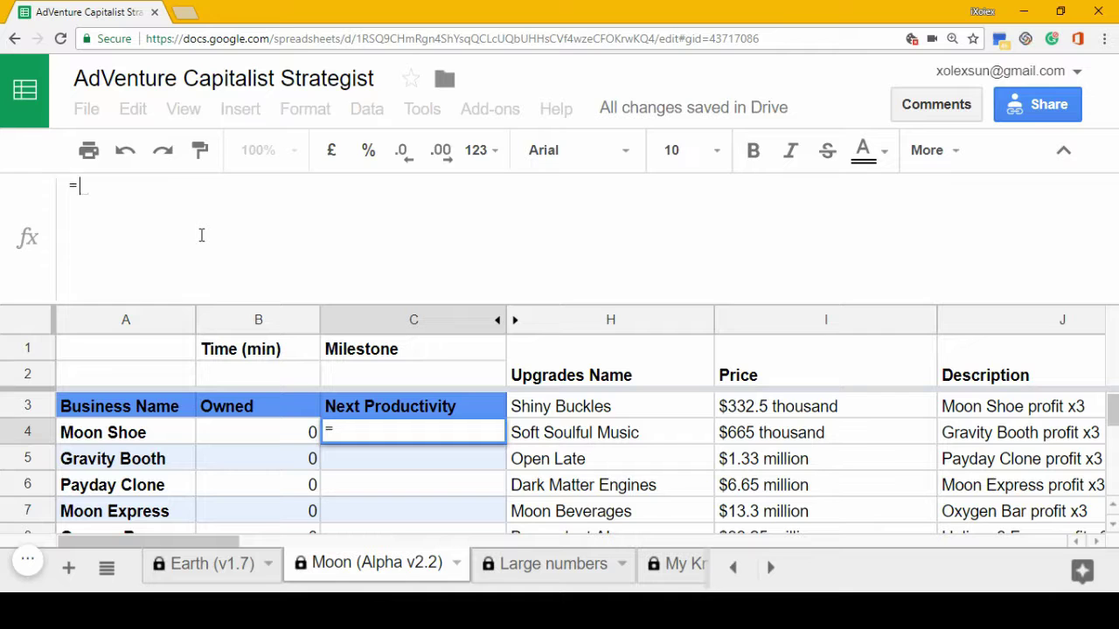
type("10^log(")
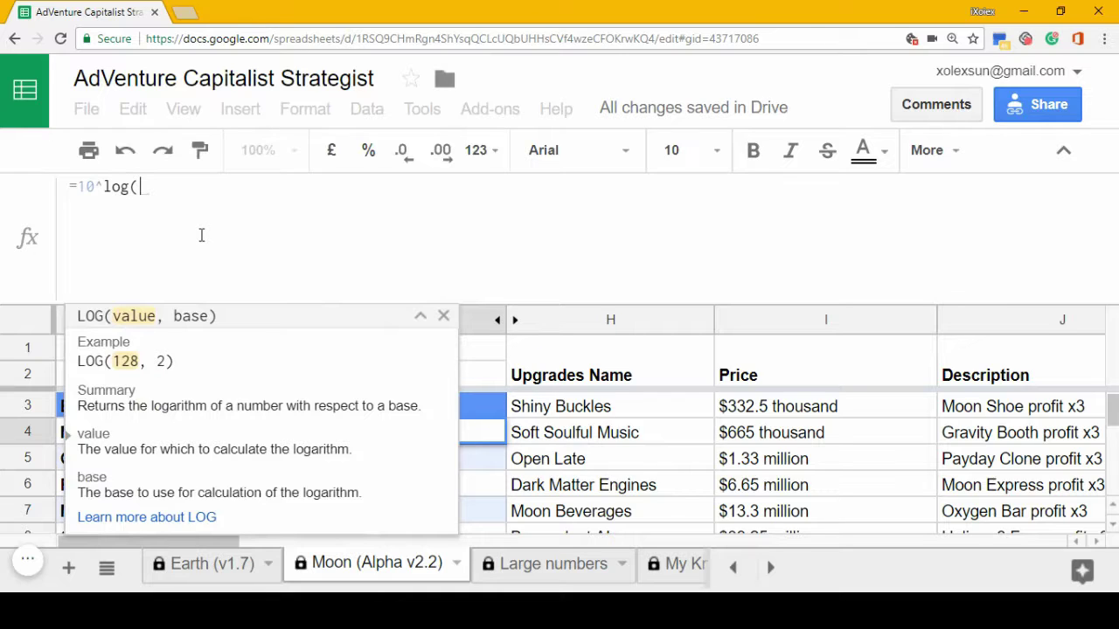
type("5")
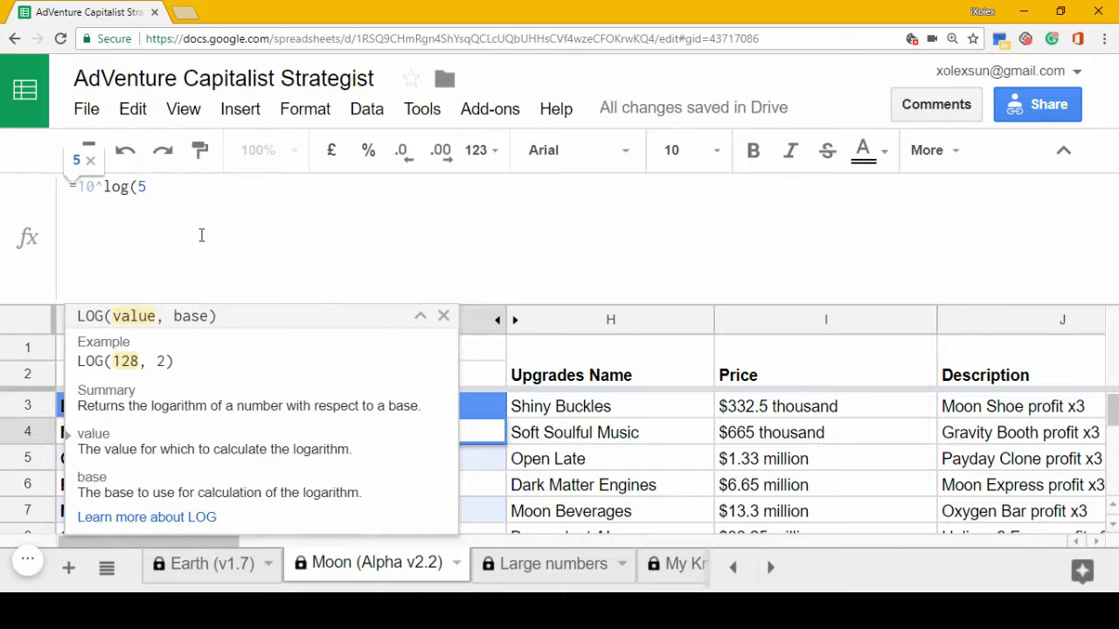
type(",10)")
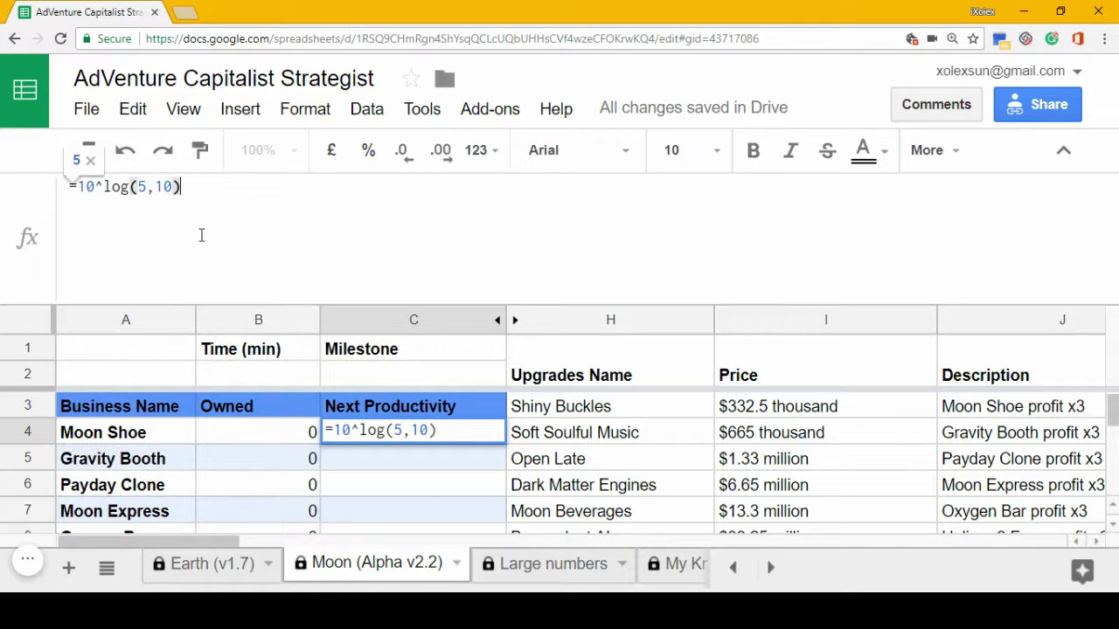
double_click(77, 160)
left_click(200, 193)
key("Return")
Try 99 in place of 5 as the logarithm's value in C4's formula
key("Up")
left_click(200, 195)
left_click(145, 187)
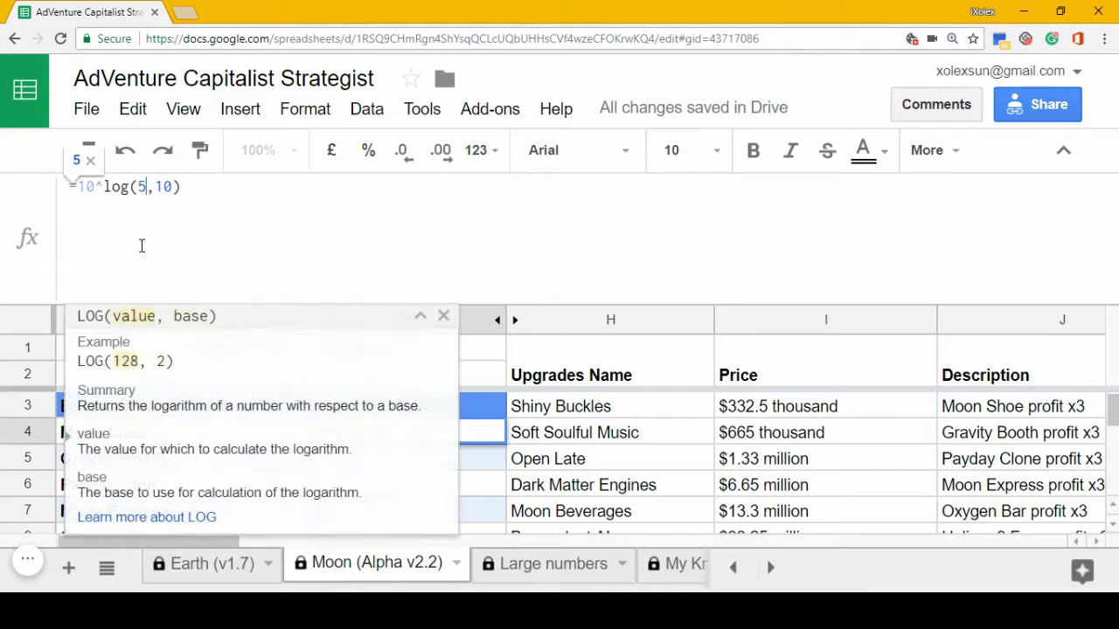
key("BackSpace")
type("99")
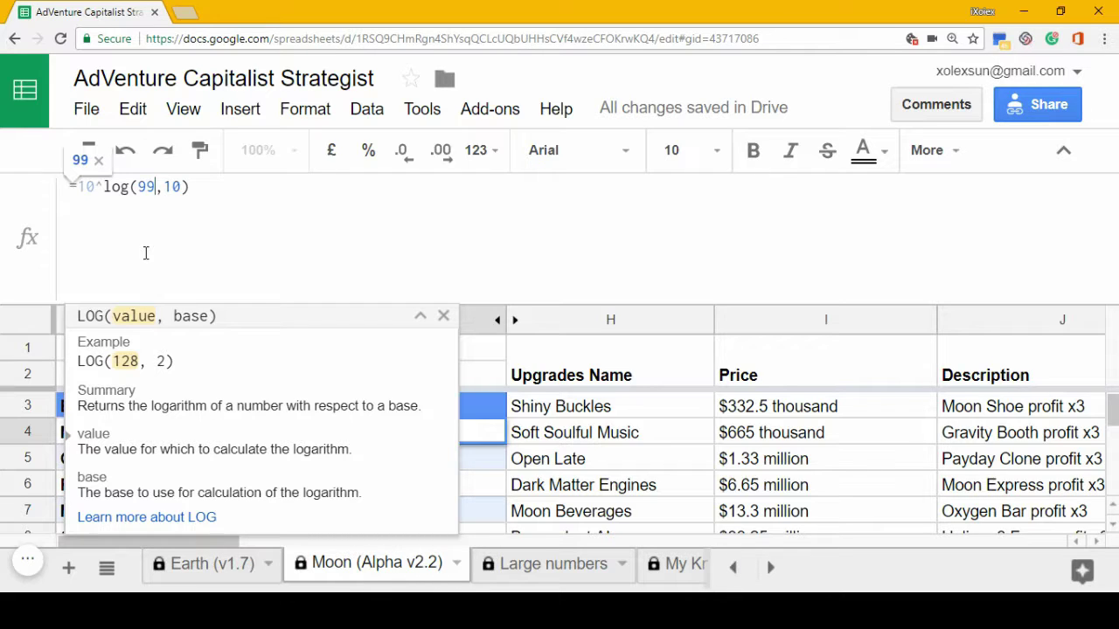
key("Escape")
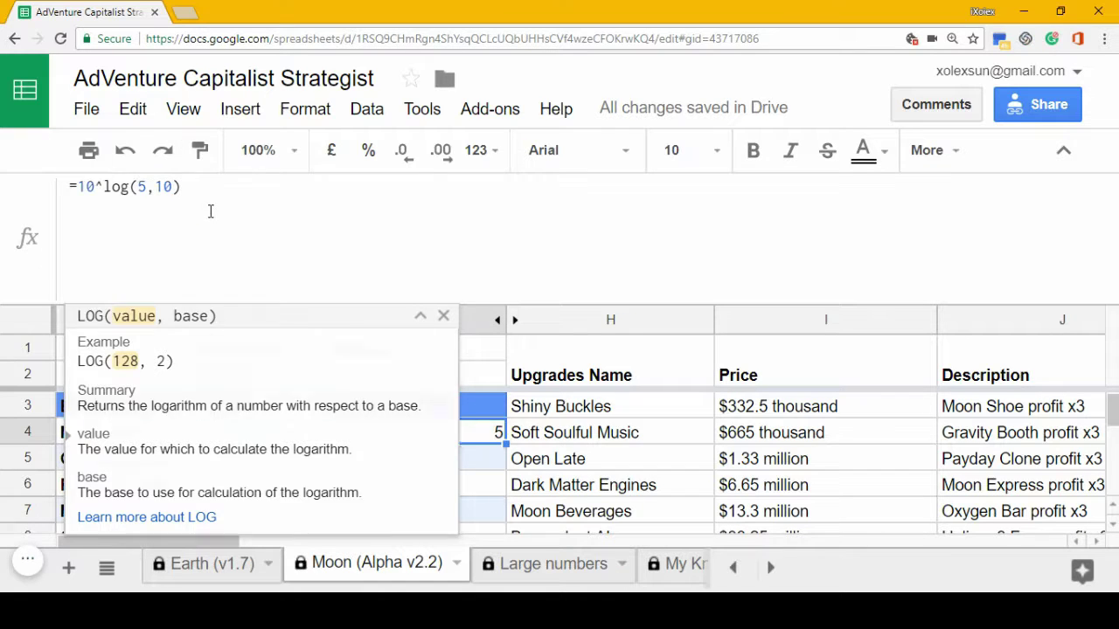
Clear C4 and start a new formula there reading =2+3=6
key("Delete")
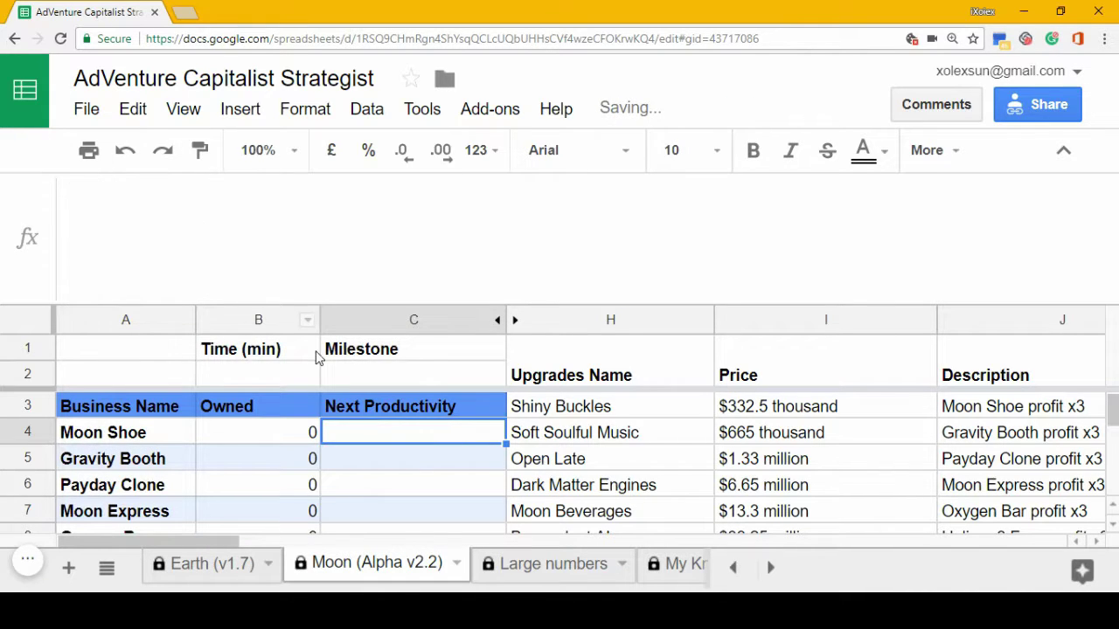
left_click(264, 262)
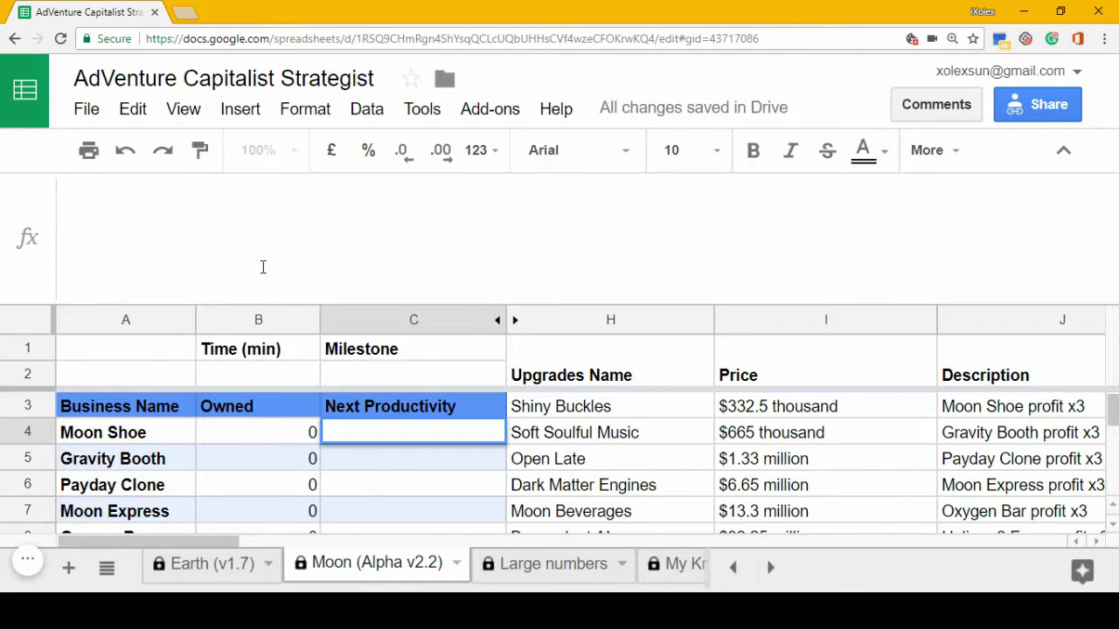
type("=2+3=6")
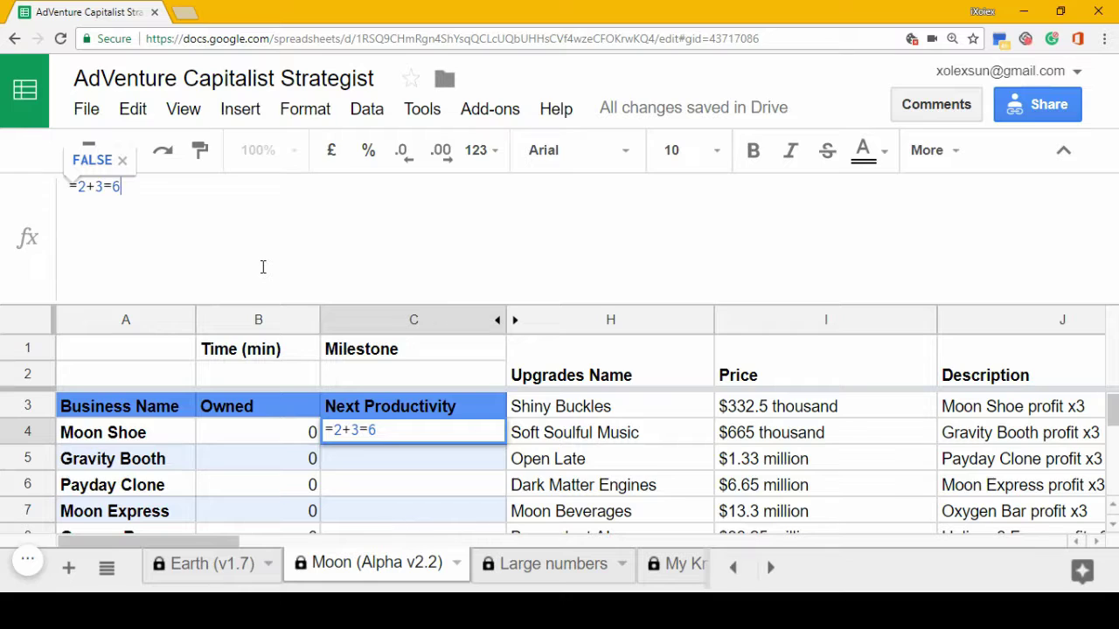
Wrap the 2 and the 3 in separate LOG functions so C4's formula reads =log(2)+log(3)=6
key("Left")
key("Left")
key("Left")
key("Left")
key("Left")
type("log(")
key("Right")
type(")")
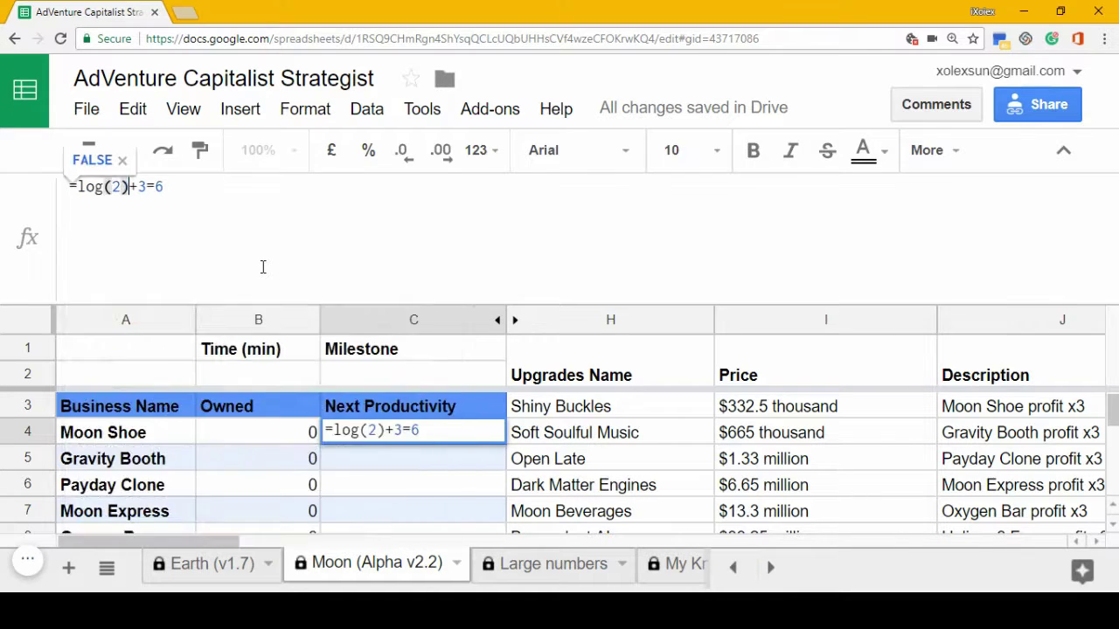
key("Right")
type("log(")
key("Right")
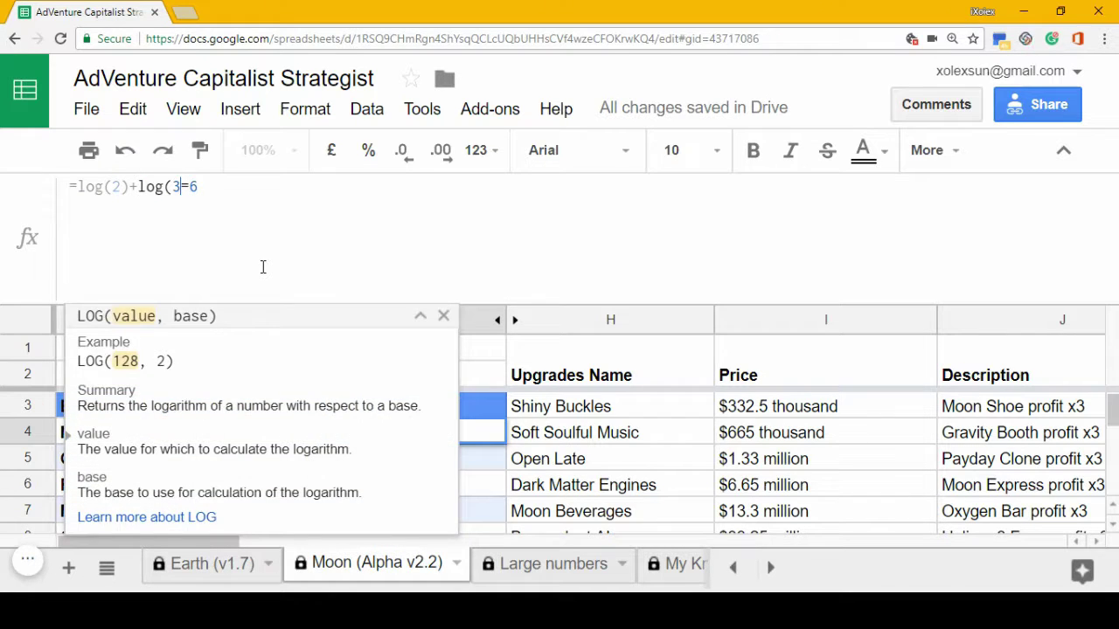
type(")")
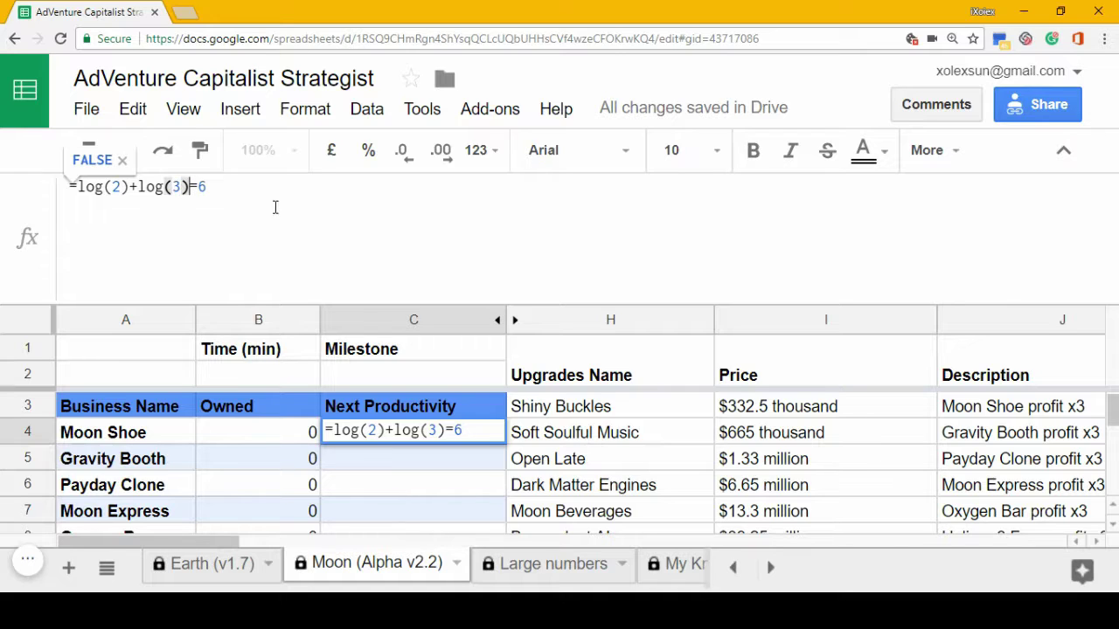
Make the sum of logarithms in C4 a parenthesised exponent of 10, giving =10^(log(2)+log(3))=6
left_click(81, 187)
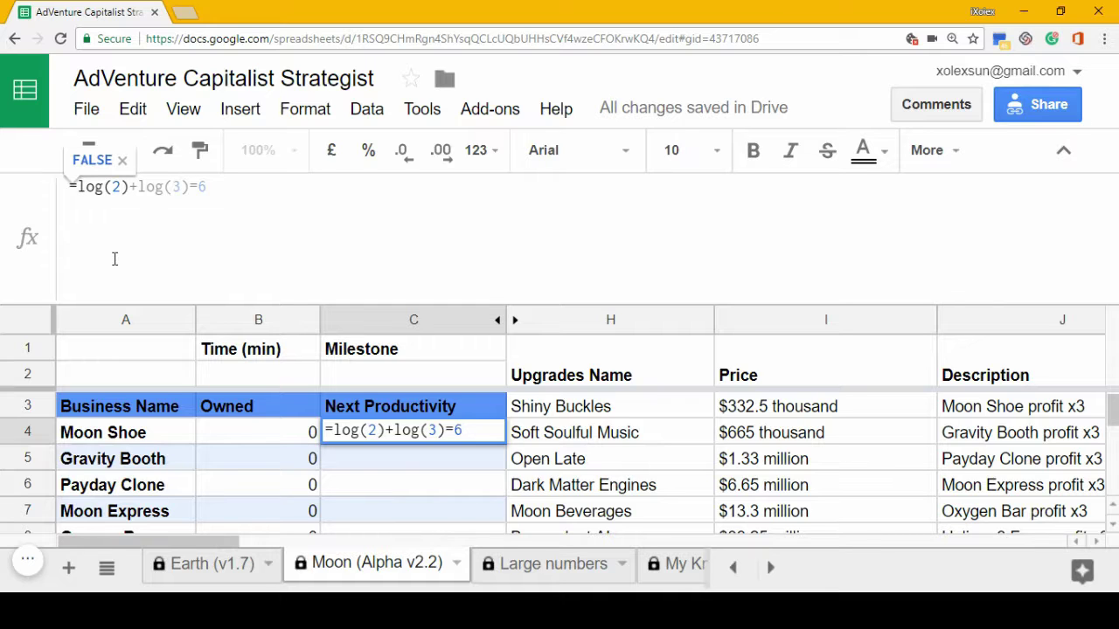
type("10^")
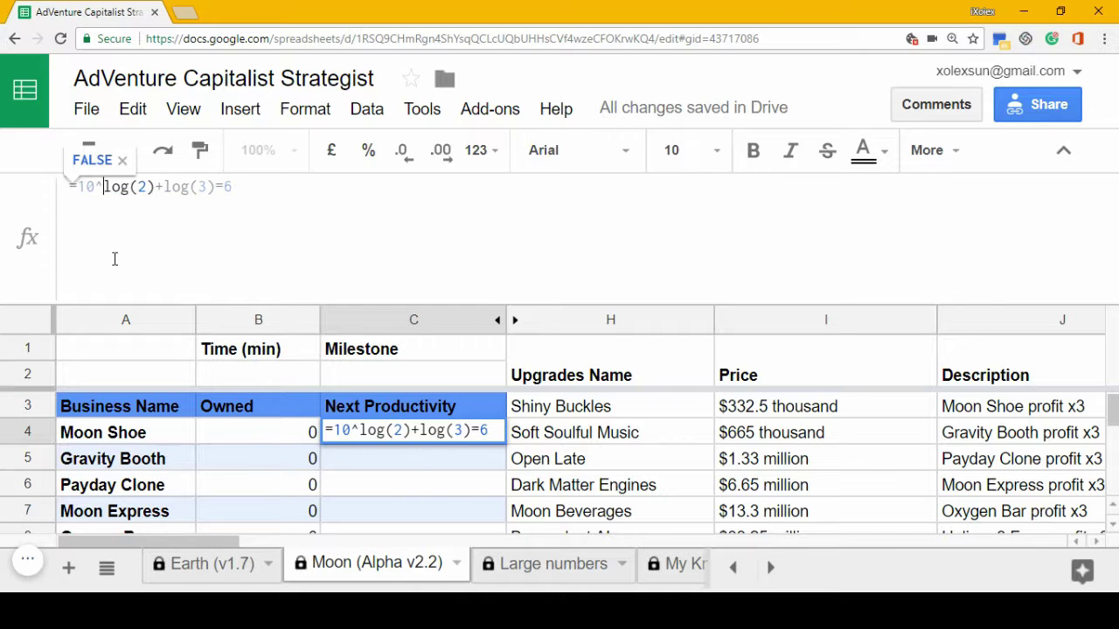
type("(")
key("Right")
key("Right")
key("Right")
key("Right")
key("Right")
key("Right")
key("Right")
key("Right")
key("Right")
key("Right")
key("Right")
key("Right")
key("Right")
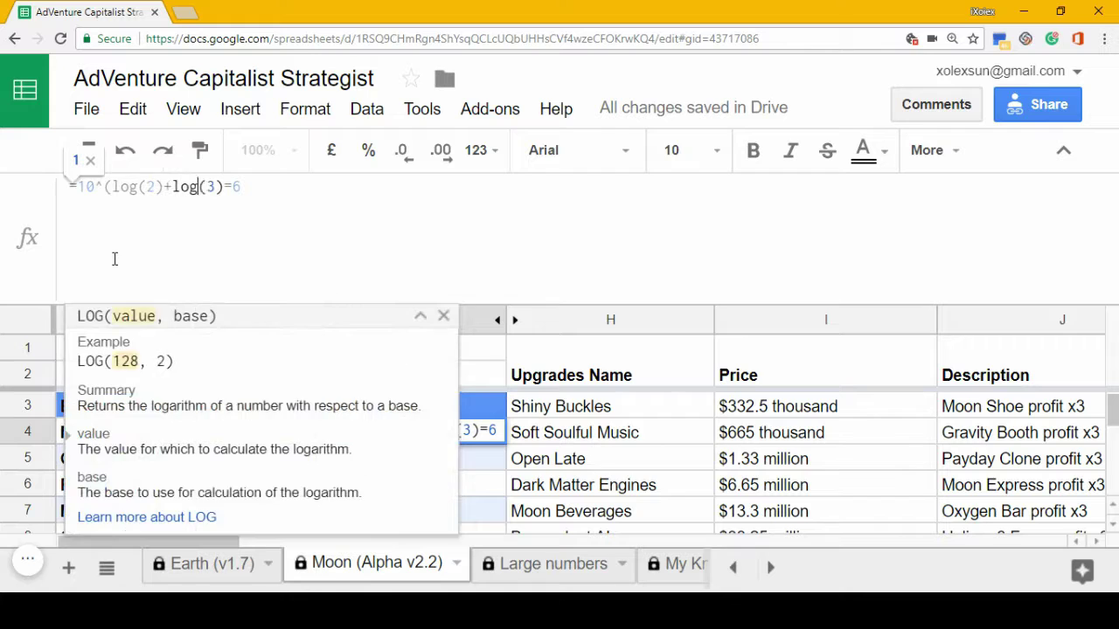
type(")")
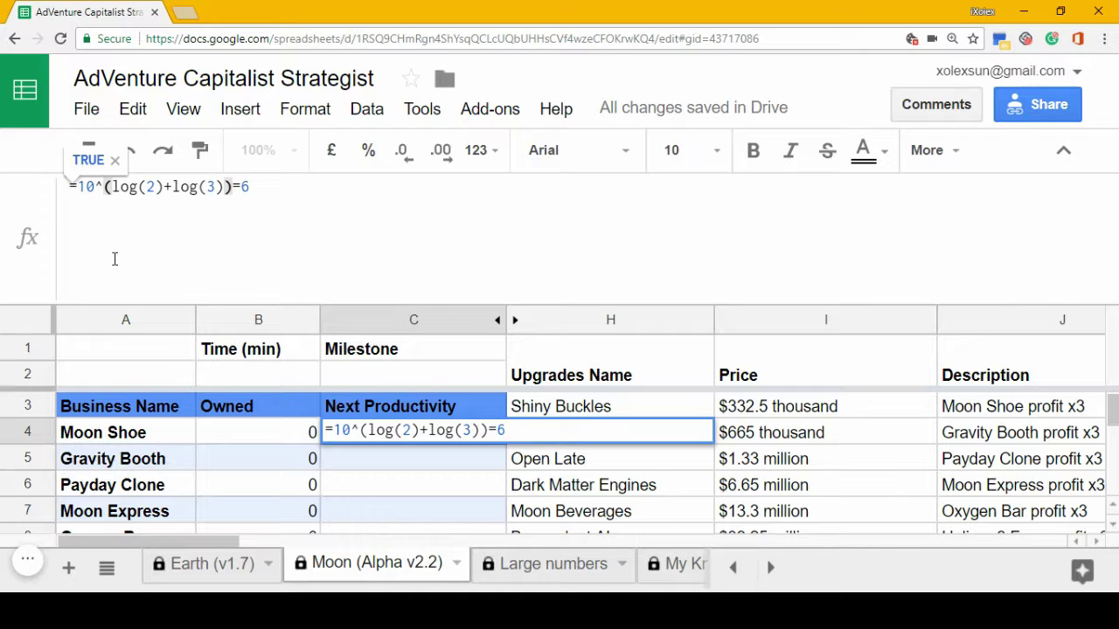
Change the first logarithm's value to 3 and the compared product to 9, giving =10^(log(3)+log(3))=9
left_click(157, 186)
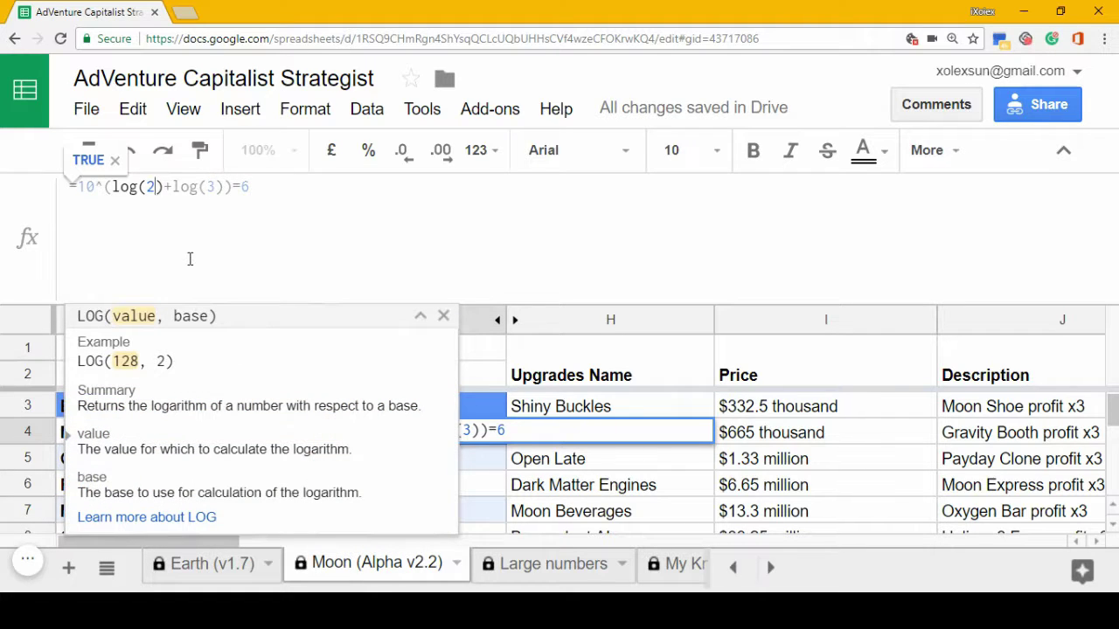
key("BackSpace")
type("3")
left_click(265, 189)
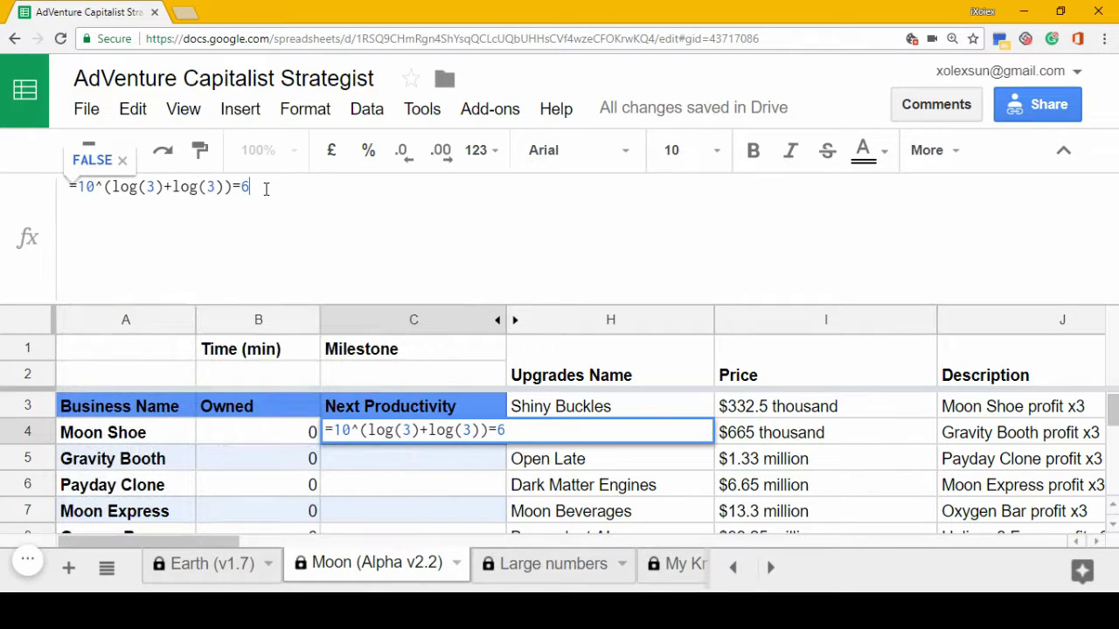
key("BackSpace")
type("9")
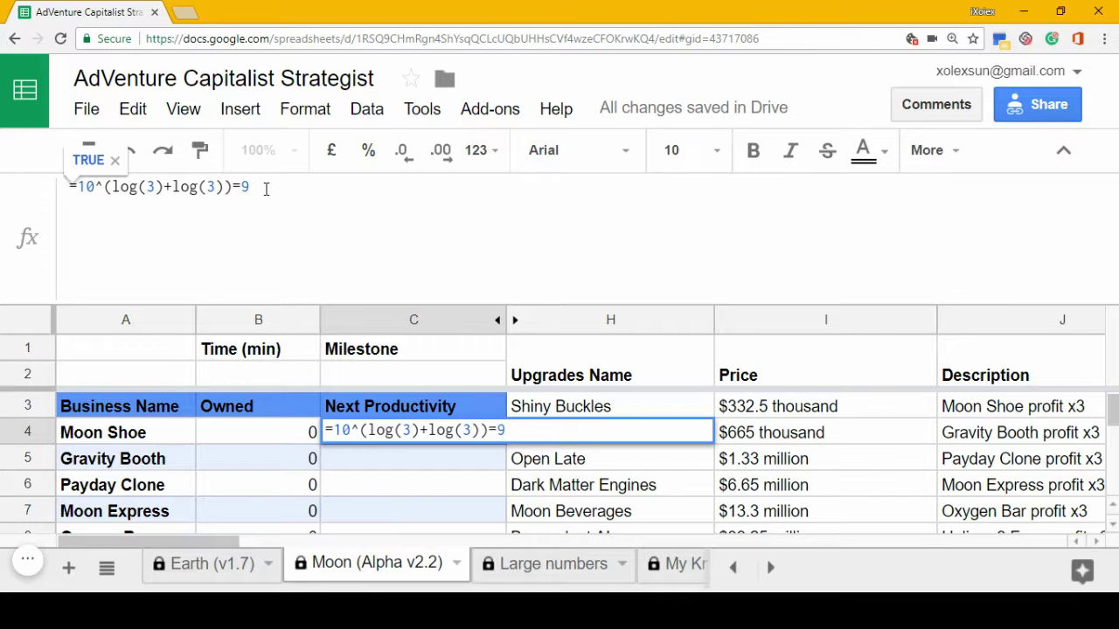
Set the compared product to 30, change the second logarithm's value to 2 and add +log(5), giving =10^(log(3)+log(2)+log(5))=30
key("BackSpace")
type("30")
key("Left")
key("Left")
key("Left")
key("Left")
key("Left")
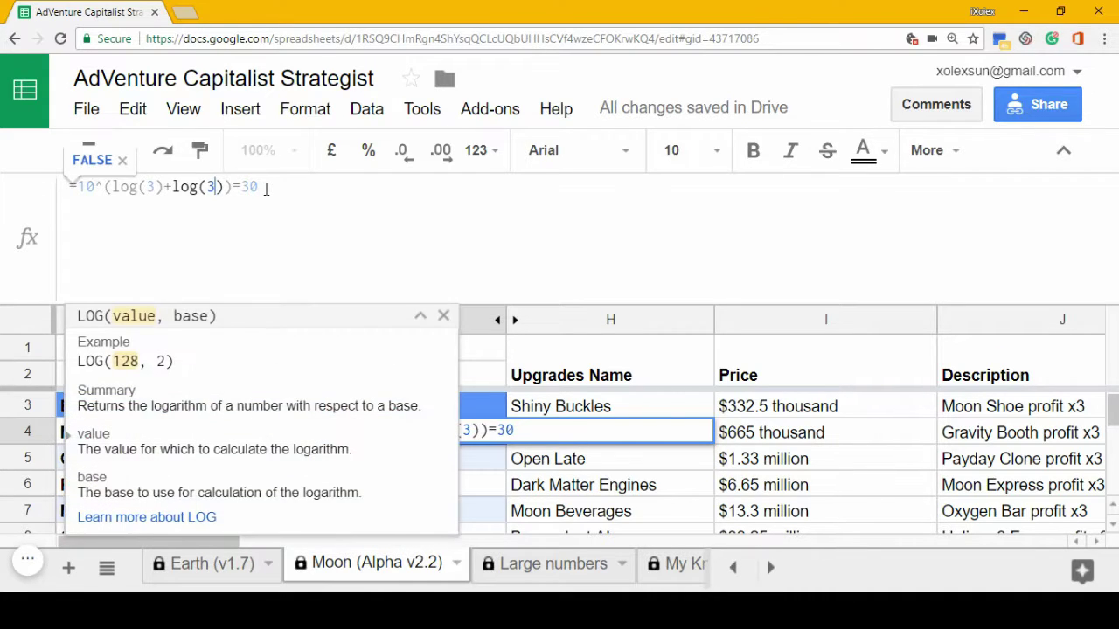
key("BackSpace")
type("2)")
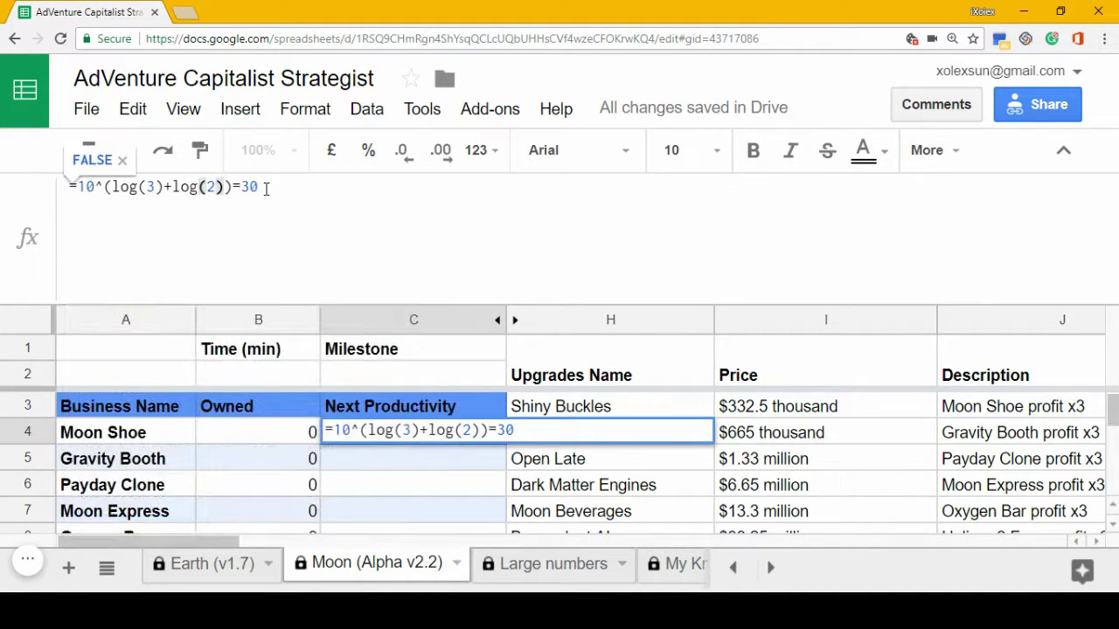
type("+log(")
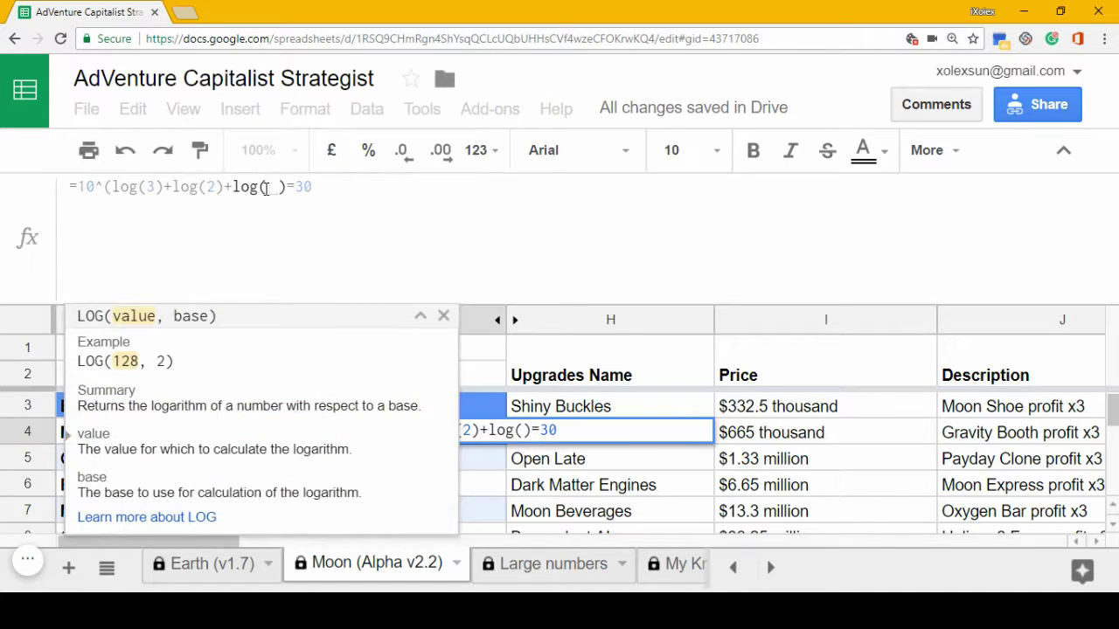
type("5)")
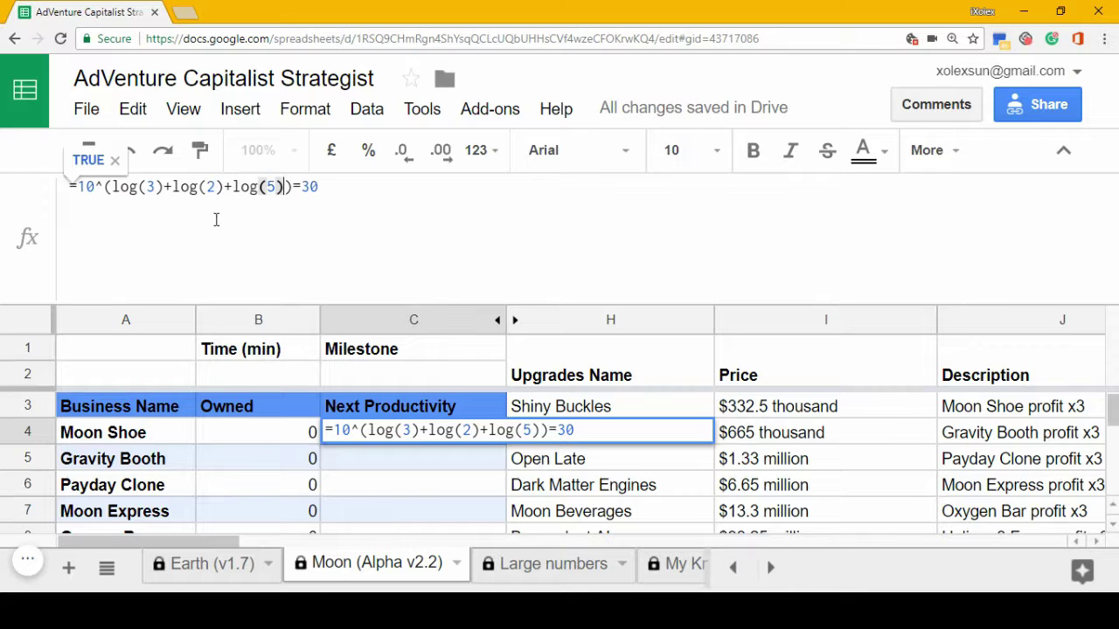
left_click(341, 187)
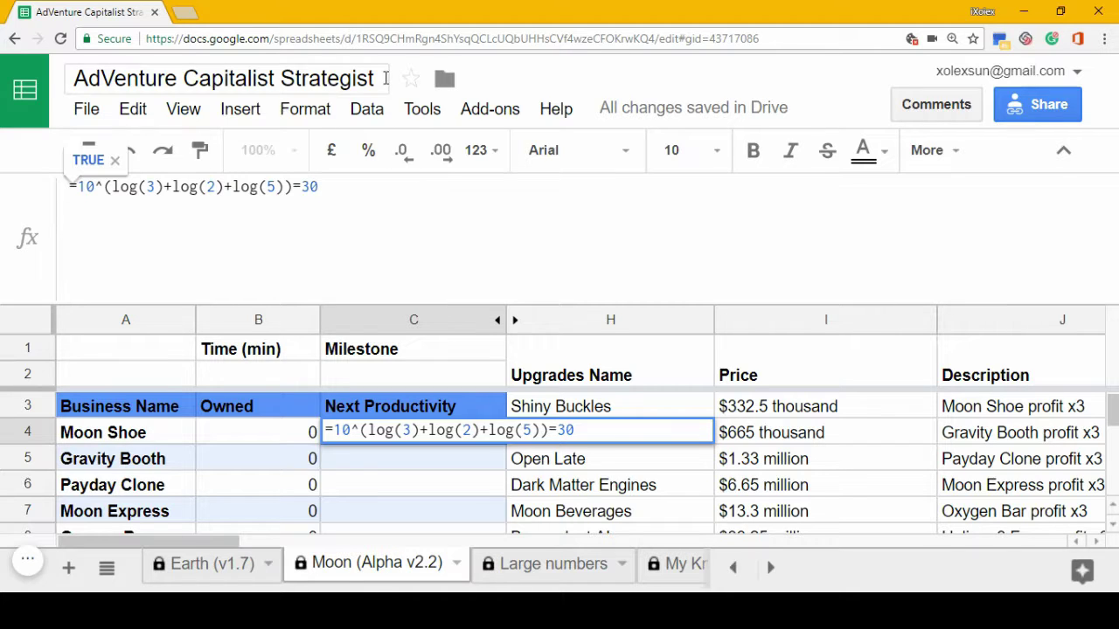
left_click(349, 79)
left_click(425, 209)
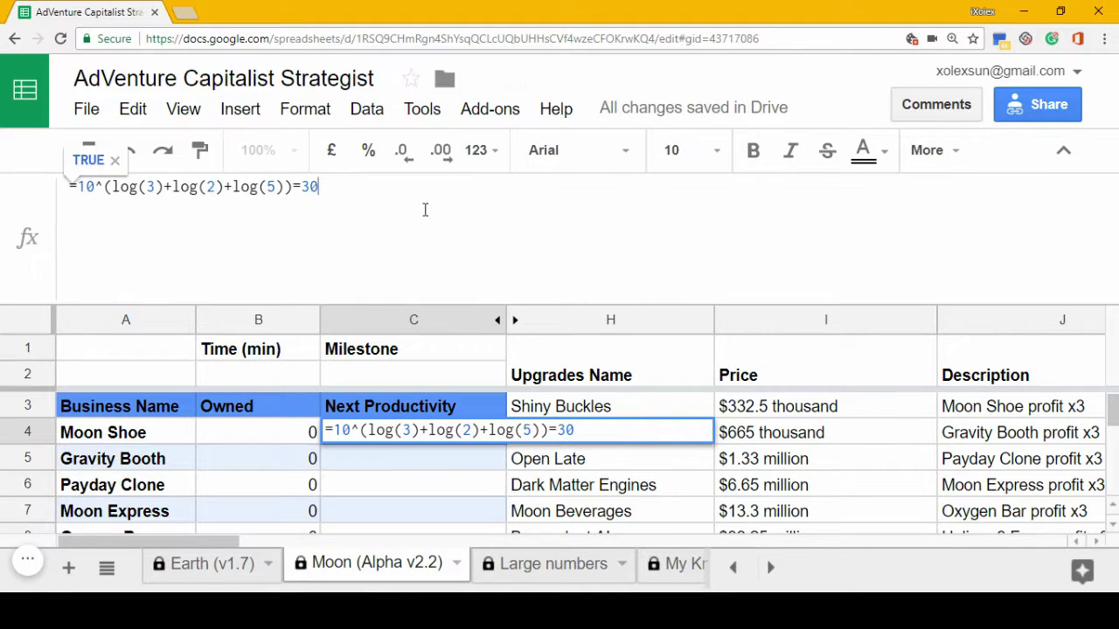